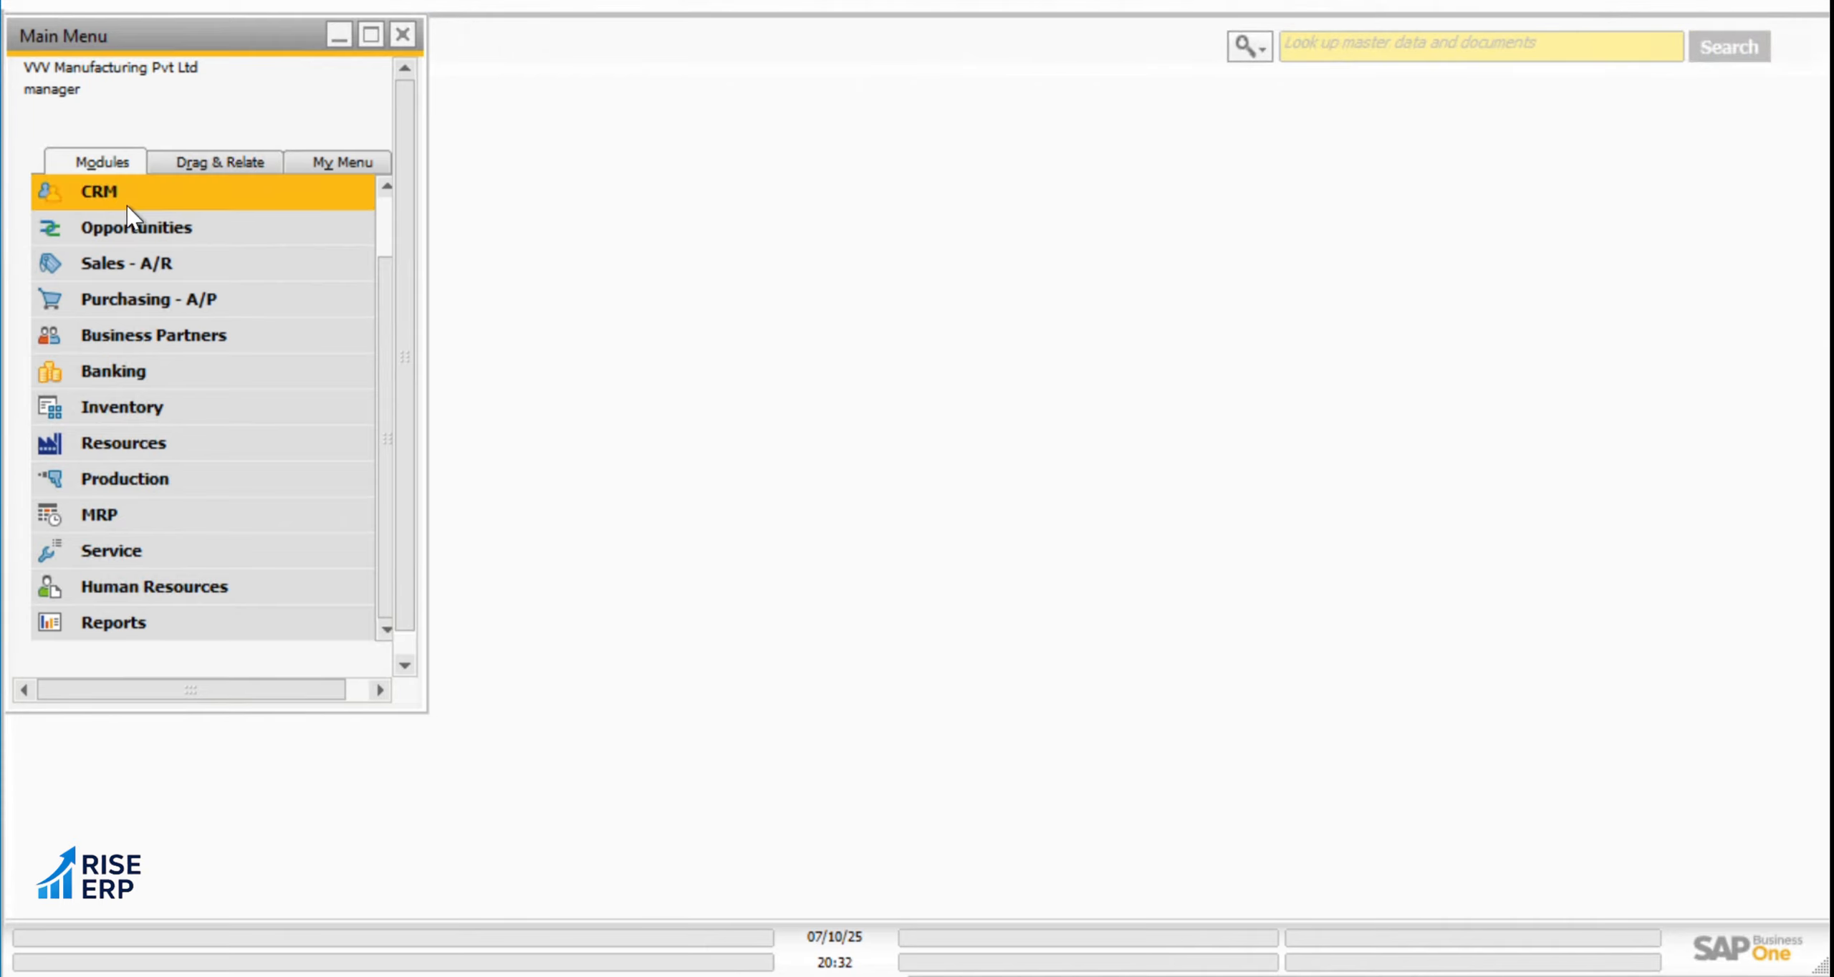
# Look through the documents offered in the Purchasing - A/P, Sales - A/R and Inventory modules
pyautogui.click(148, 309)
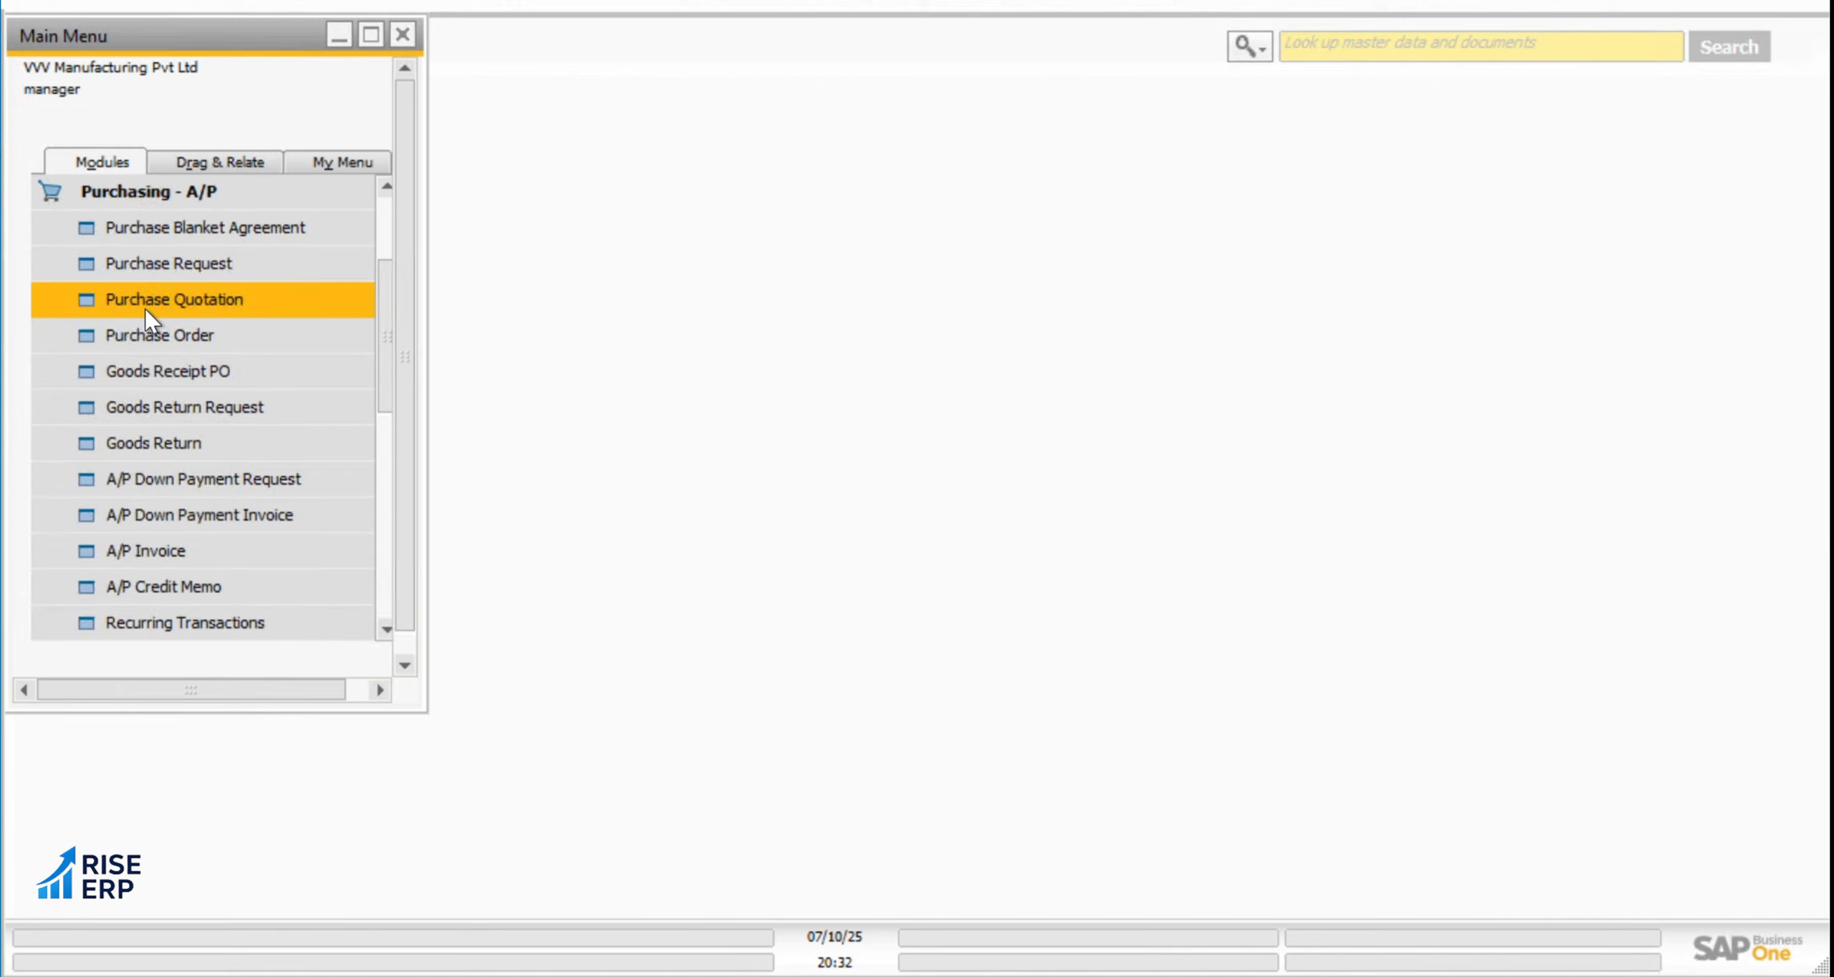
pyautogui.click(151, 205)
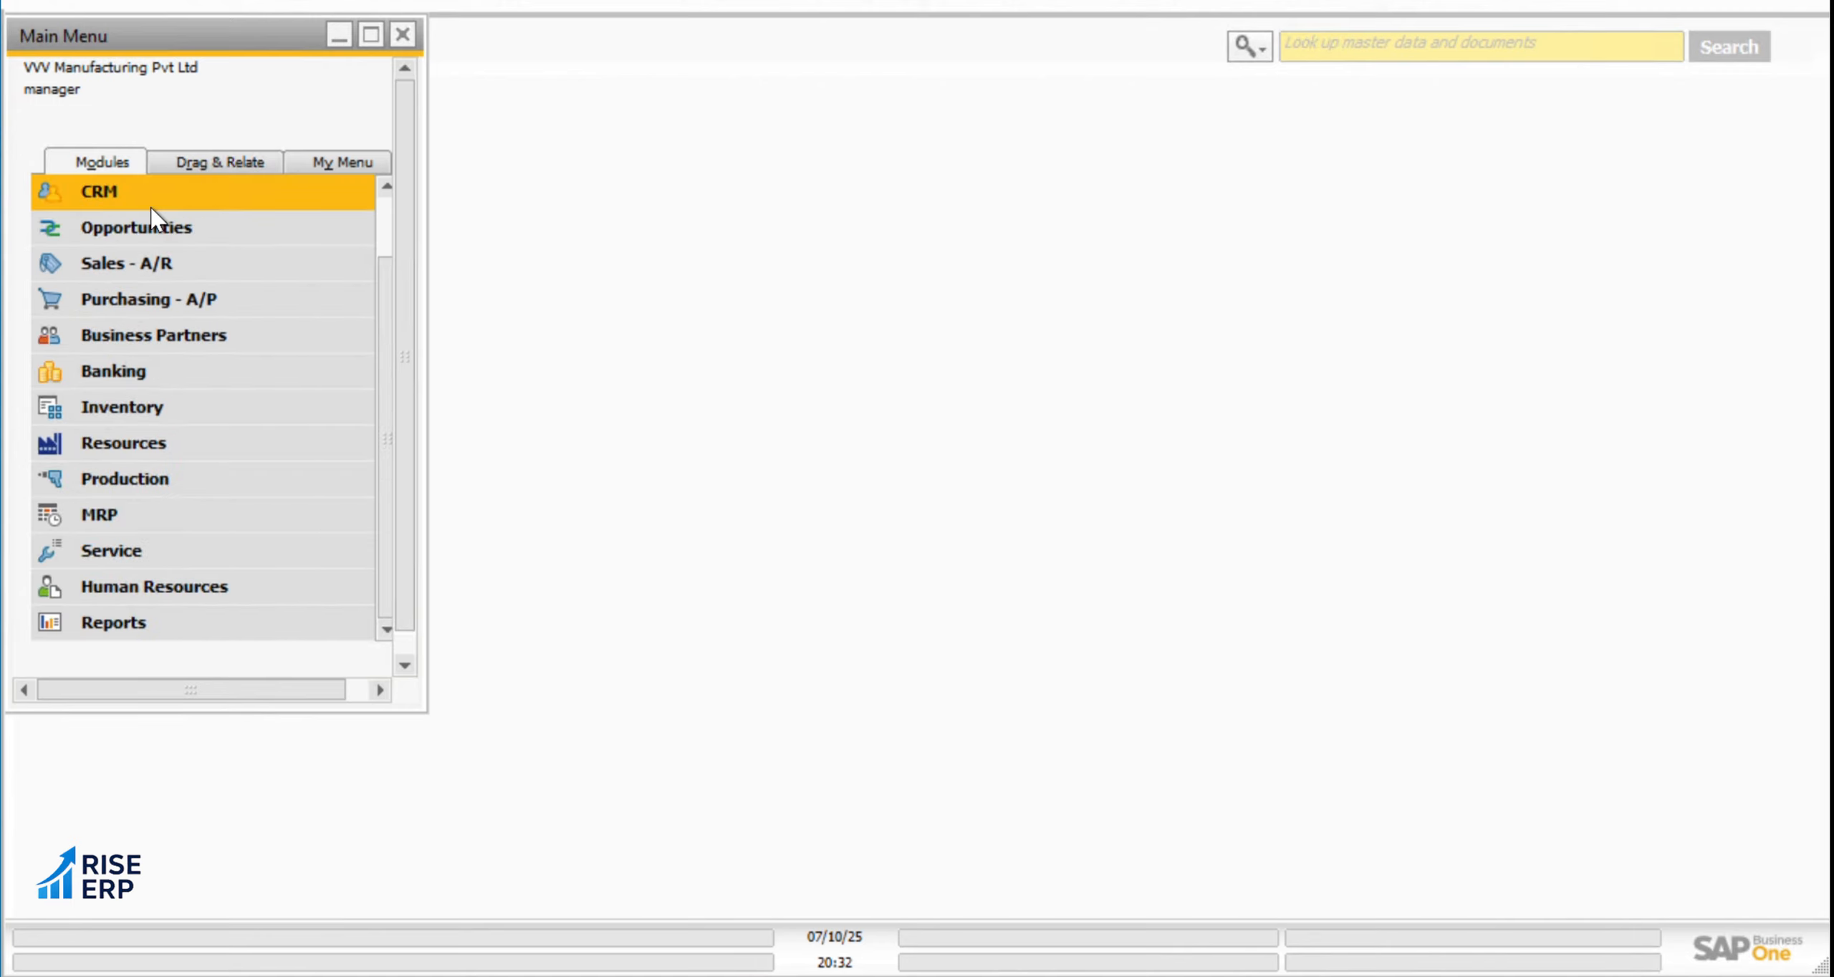
pyautogui.click(143, 264)
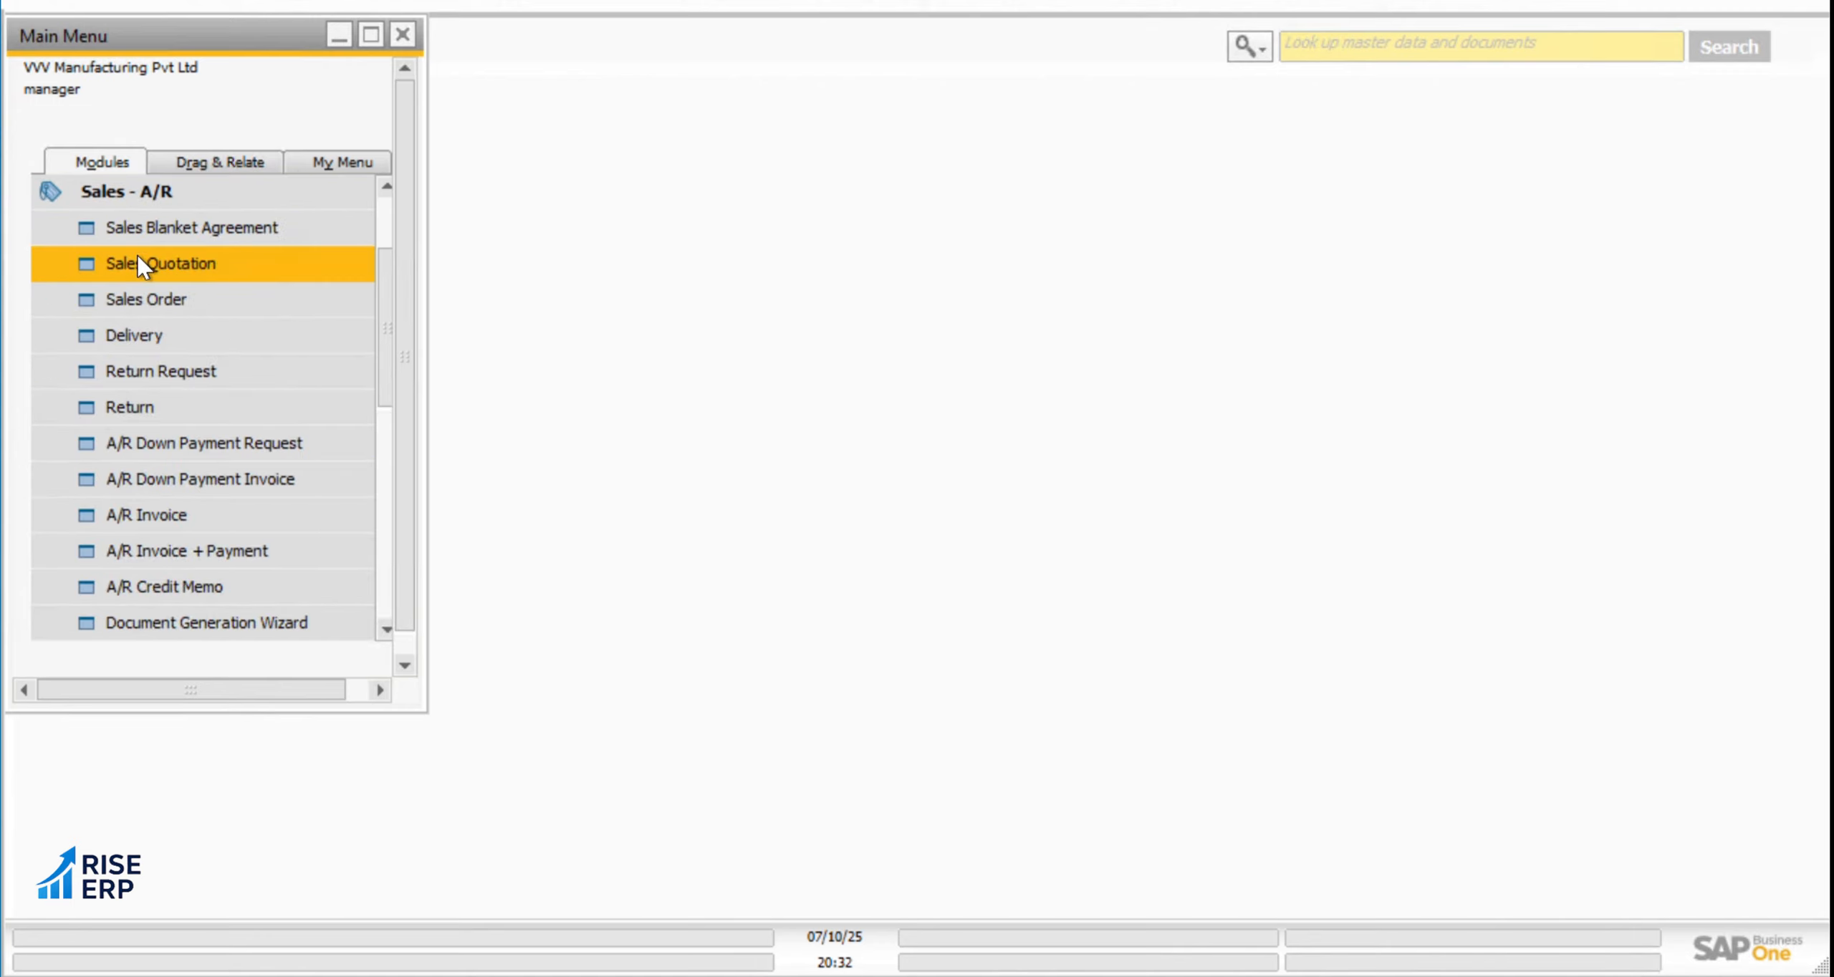
pyautogui.click(148, 193)
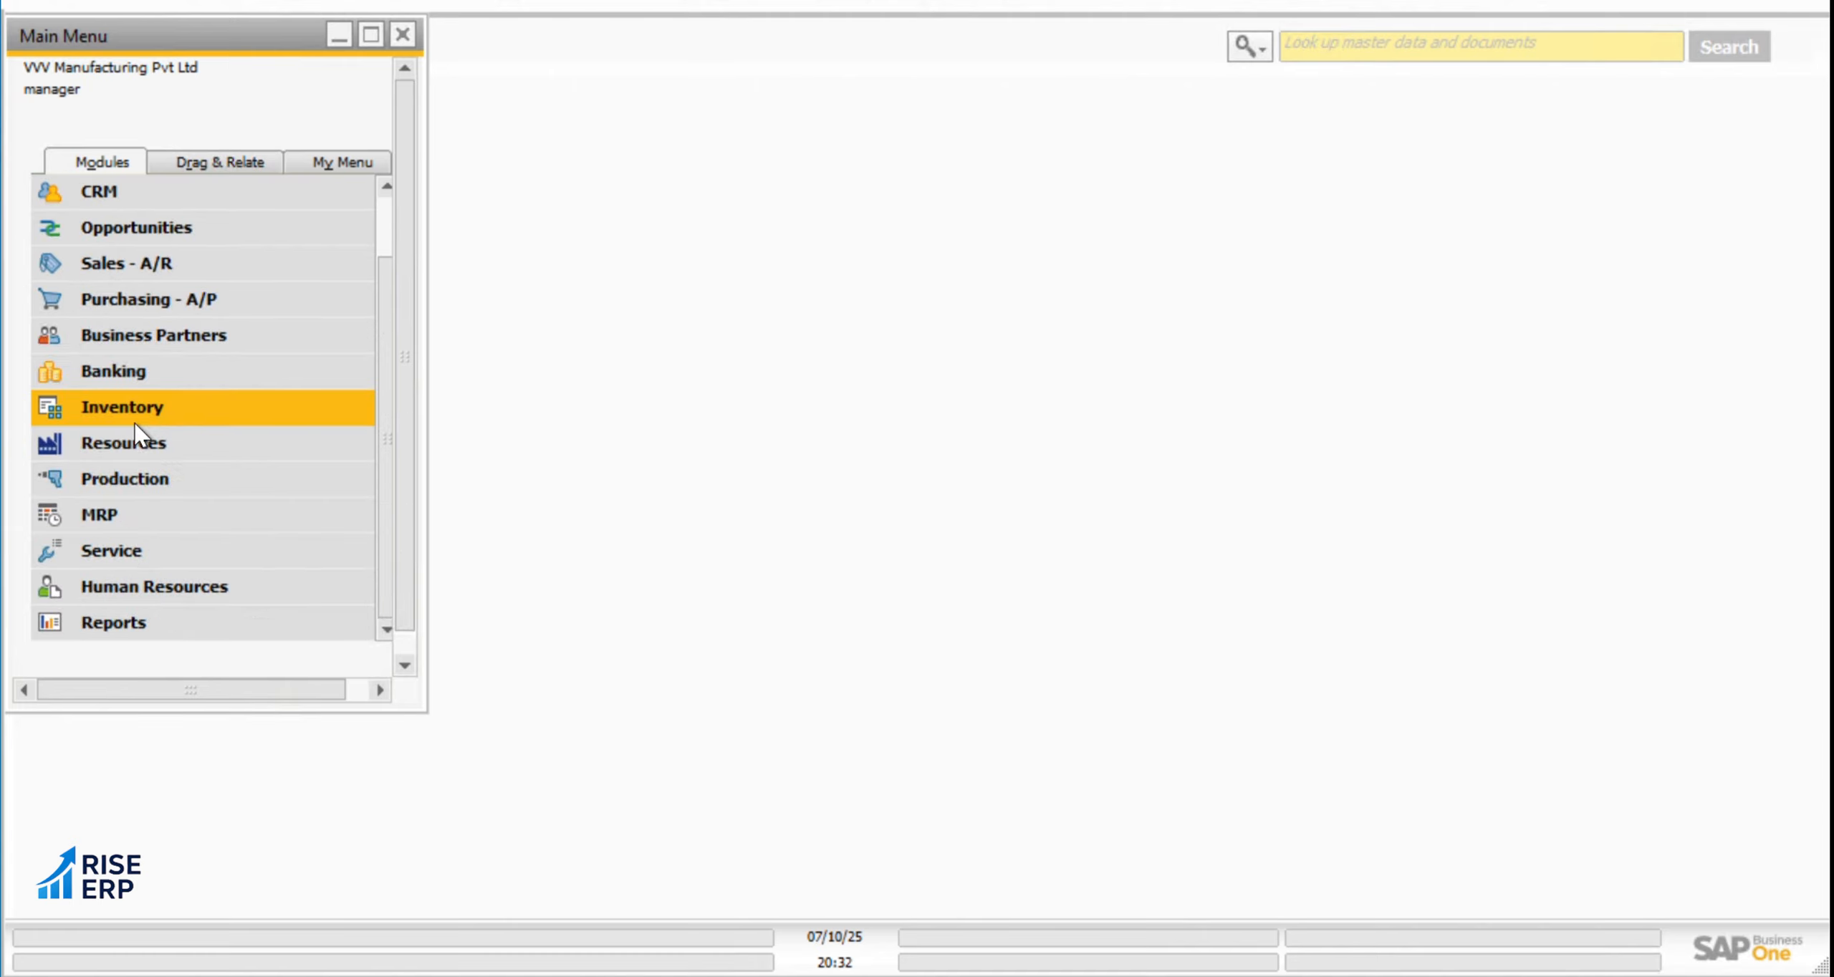
pyautogui.click(135, 422)
pyautogui.click(151, 192)
pyautogui.click(173, 343)
pyautogui.click(174, 345)
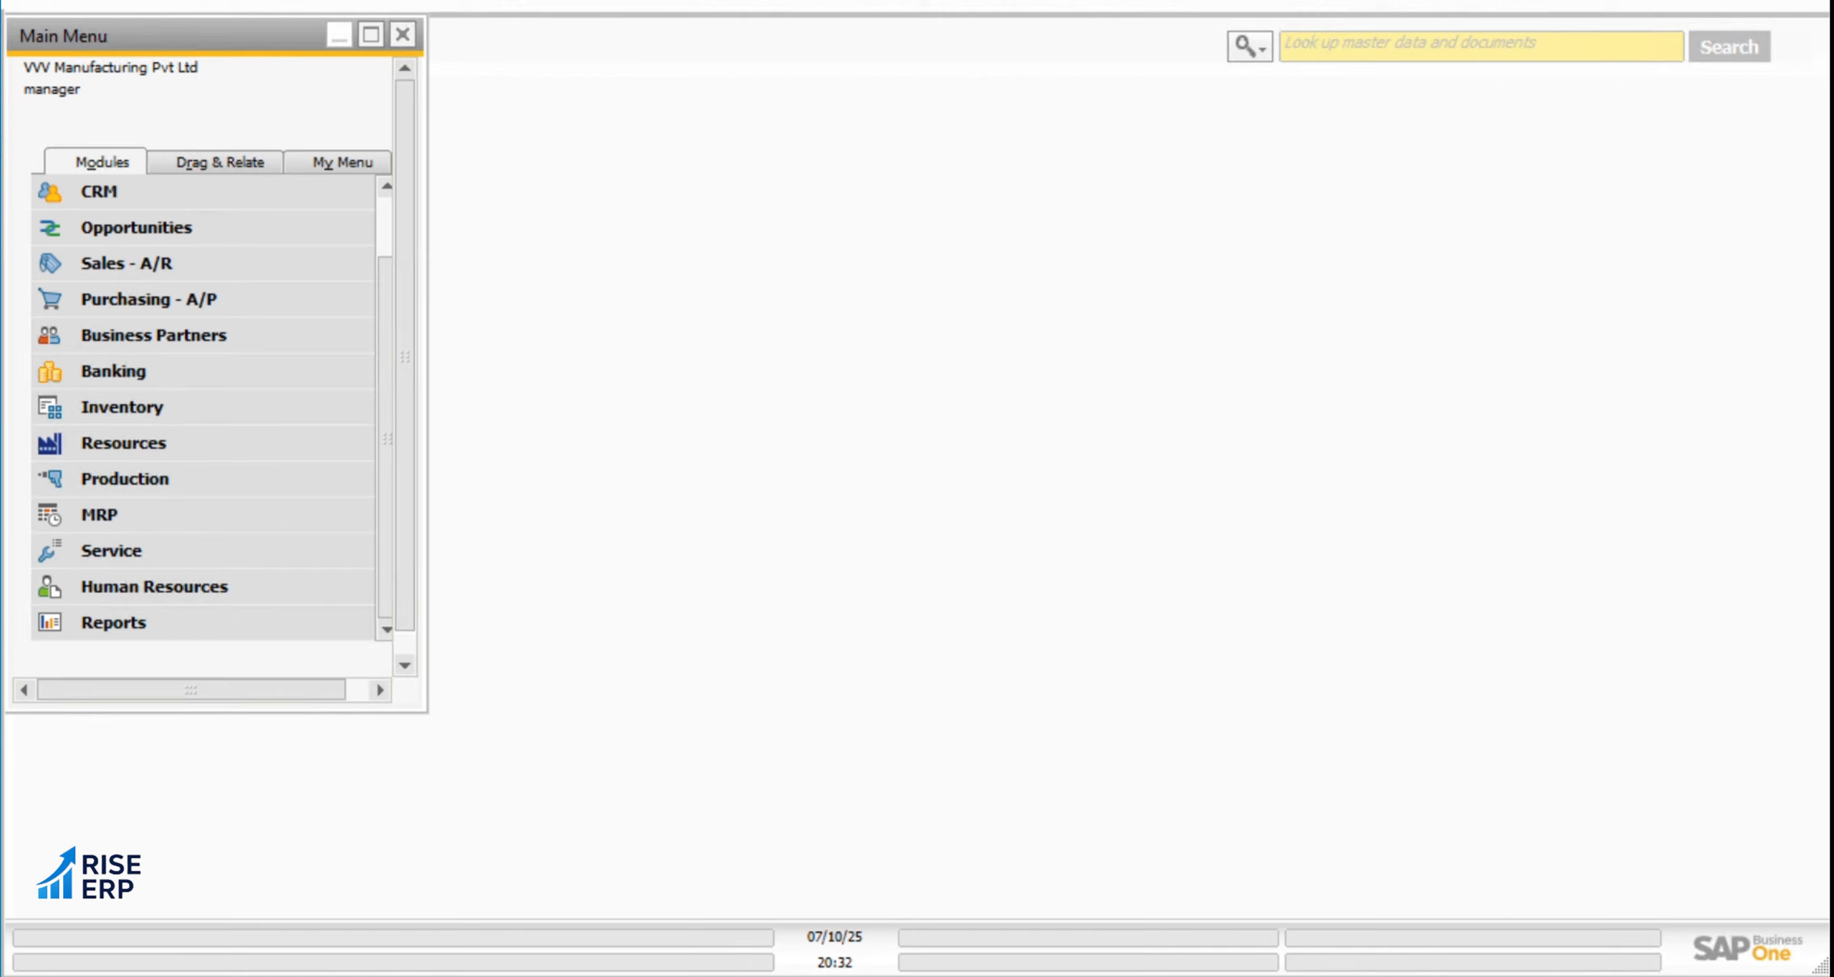
pyautogui.click(322, 2)
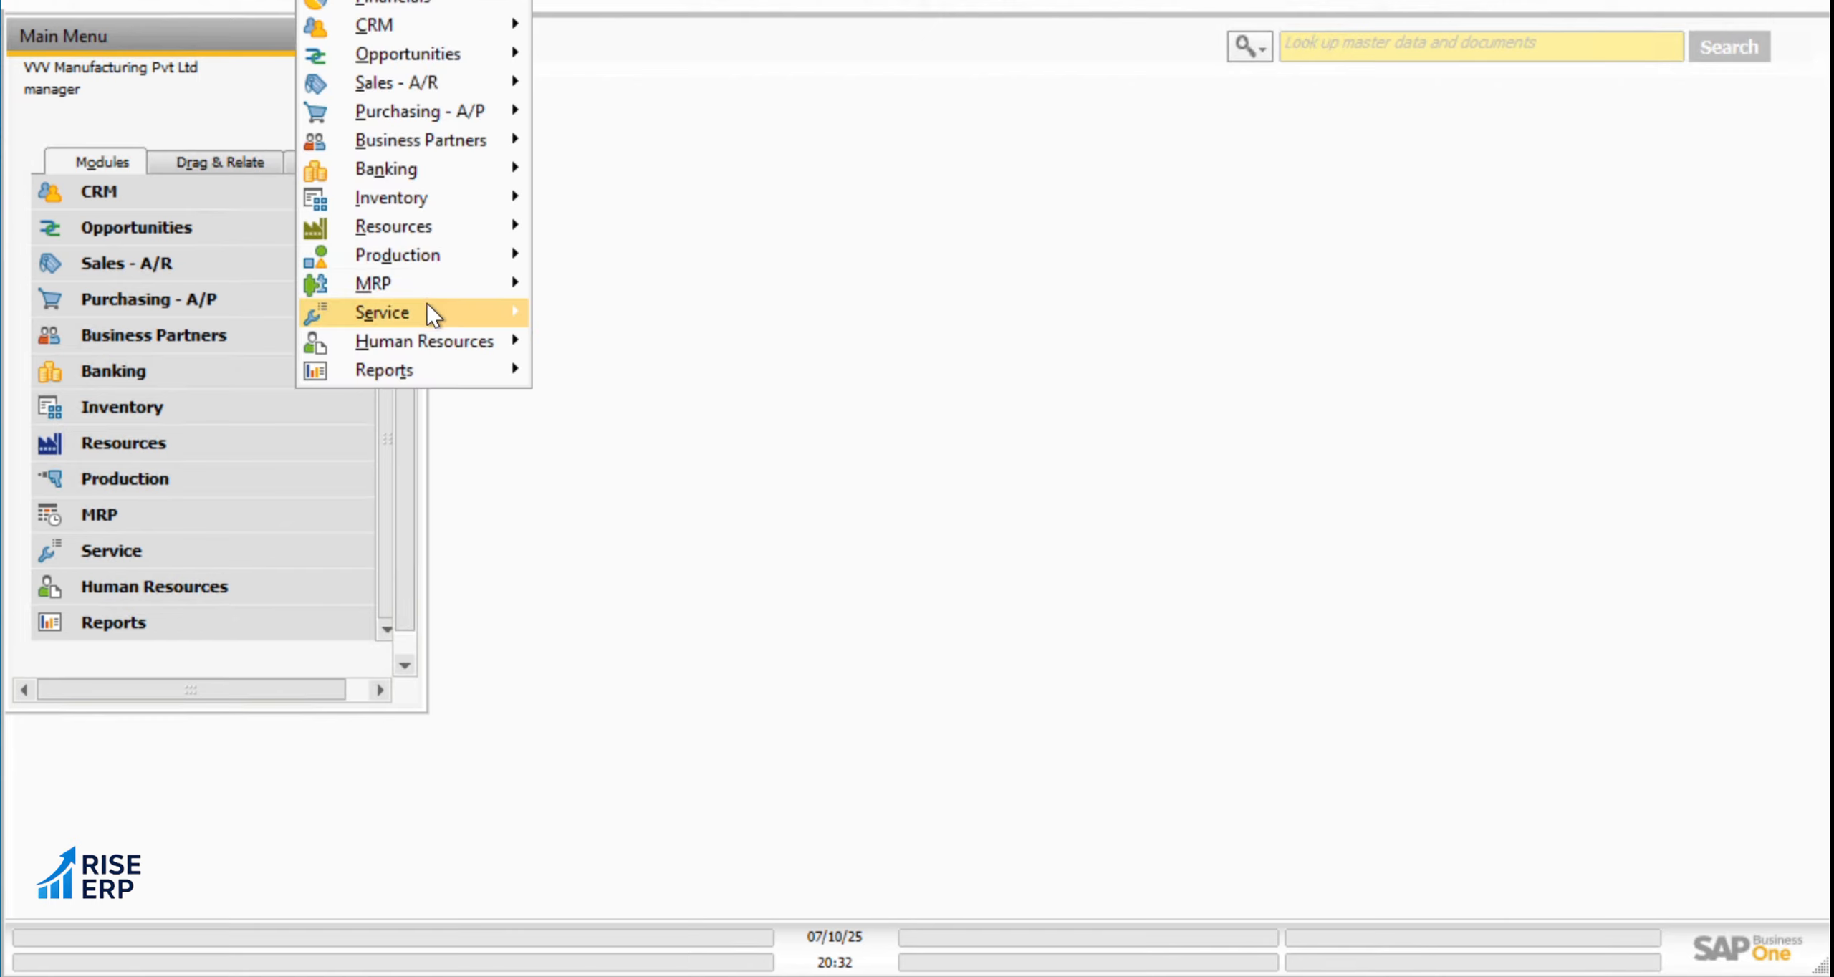
pyautogui.moveTo(497, 197)
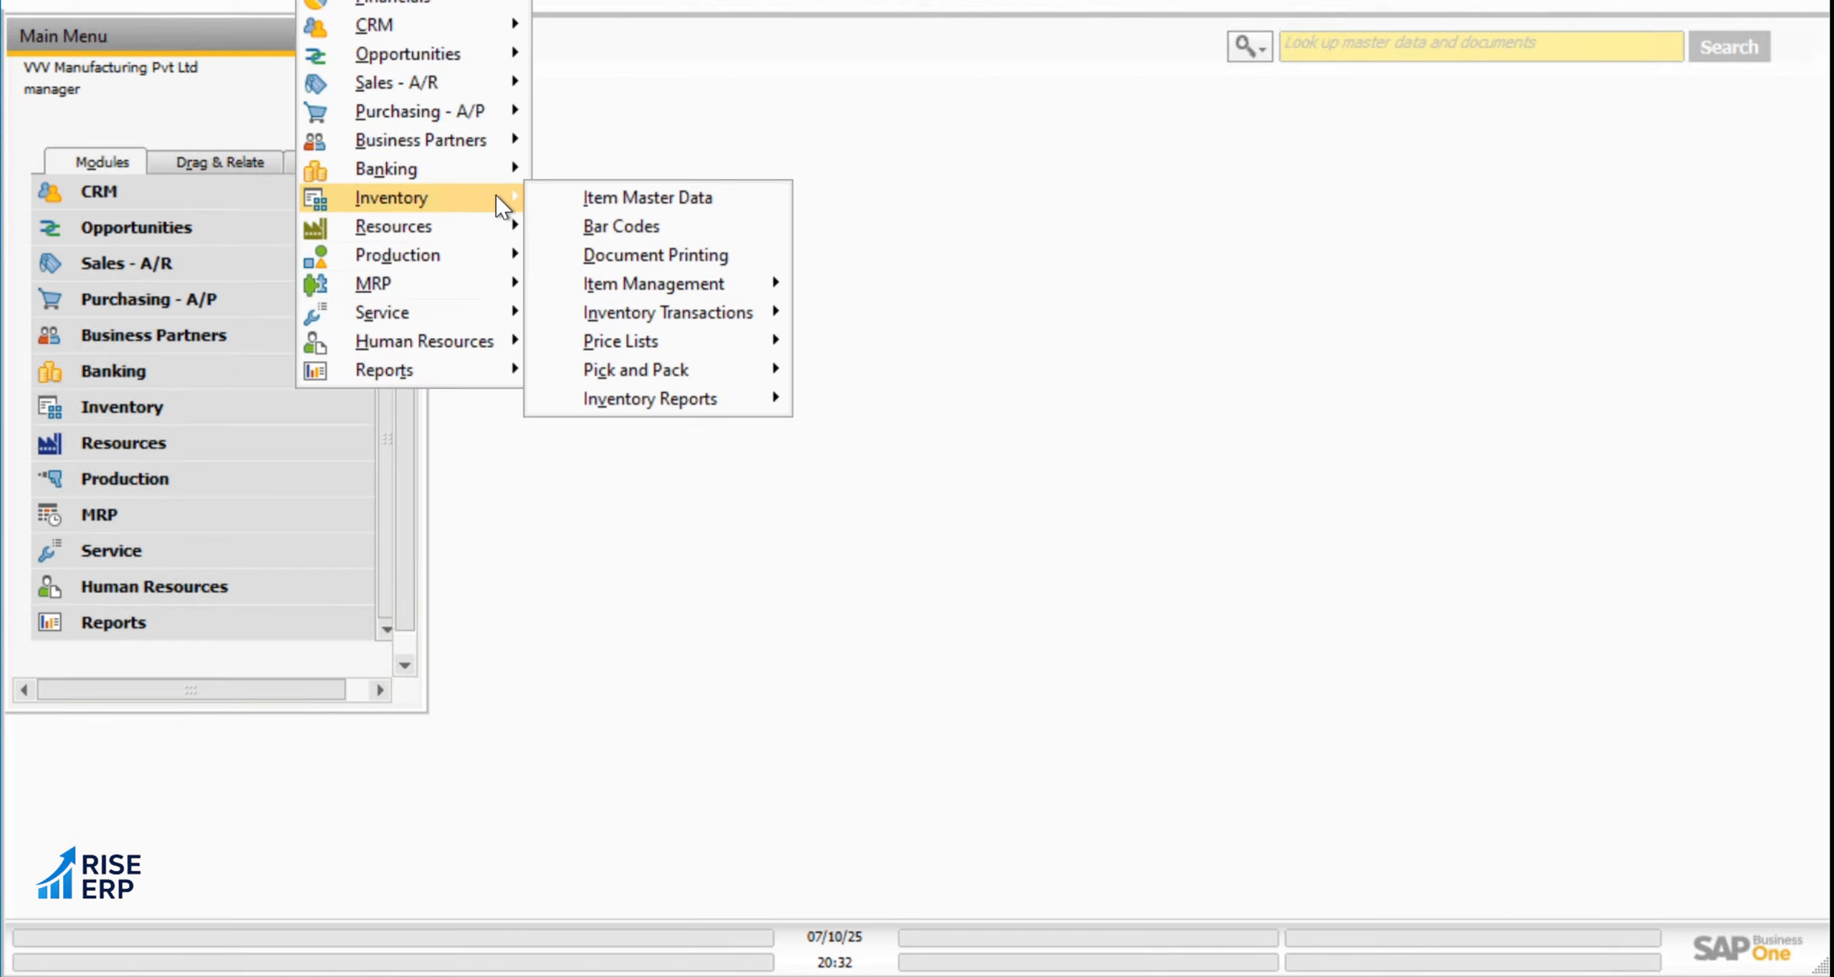
pyautogui.click(677, 224)
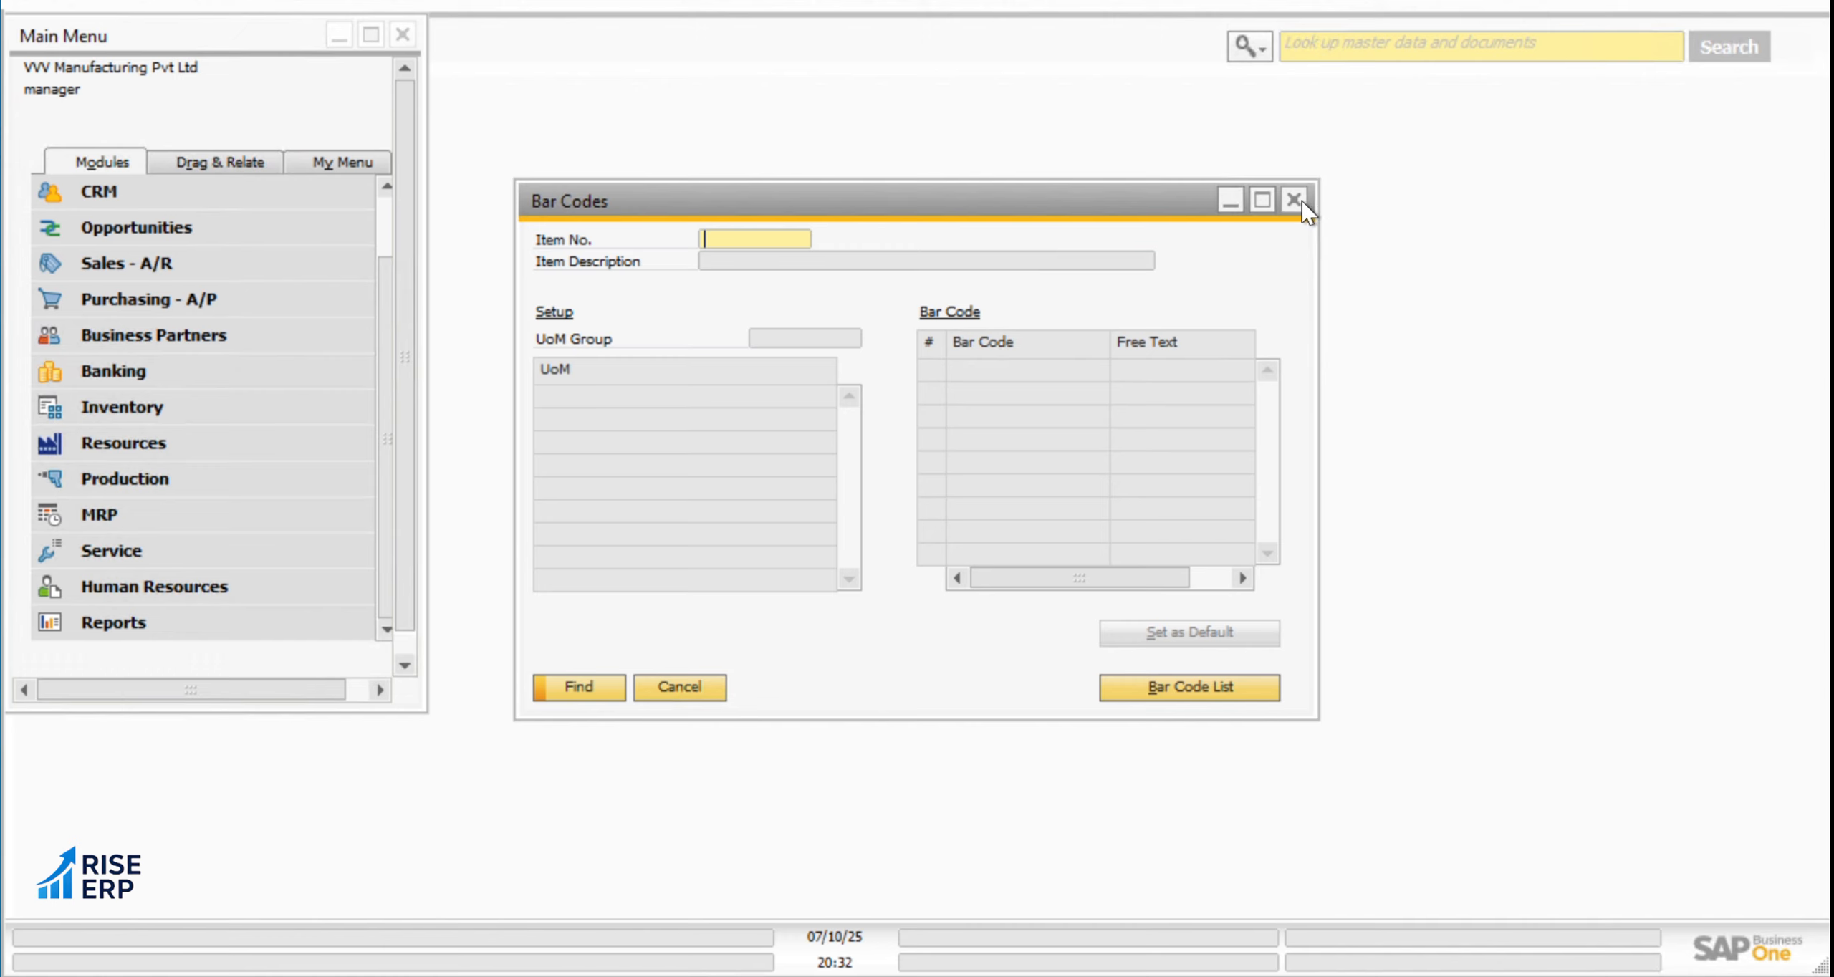
pyautogui.click(1294, 200)
# Open the inventory Item Master Data and display the existing record of item GRN01
pyautogui.click(322, 0)
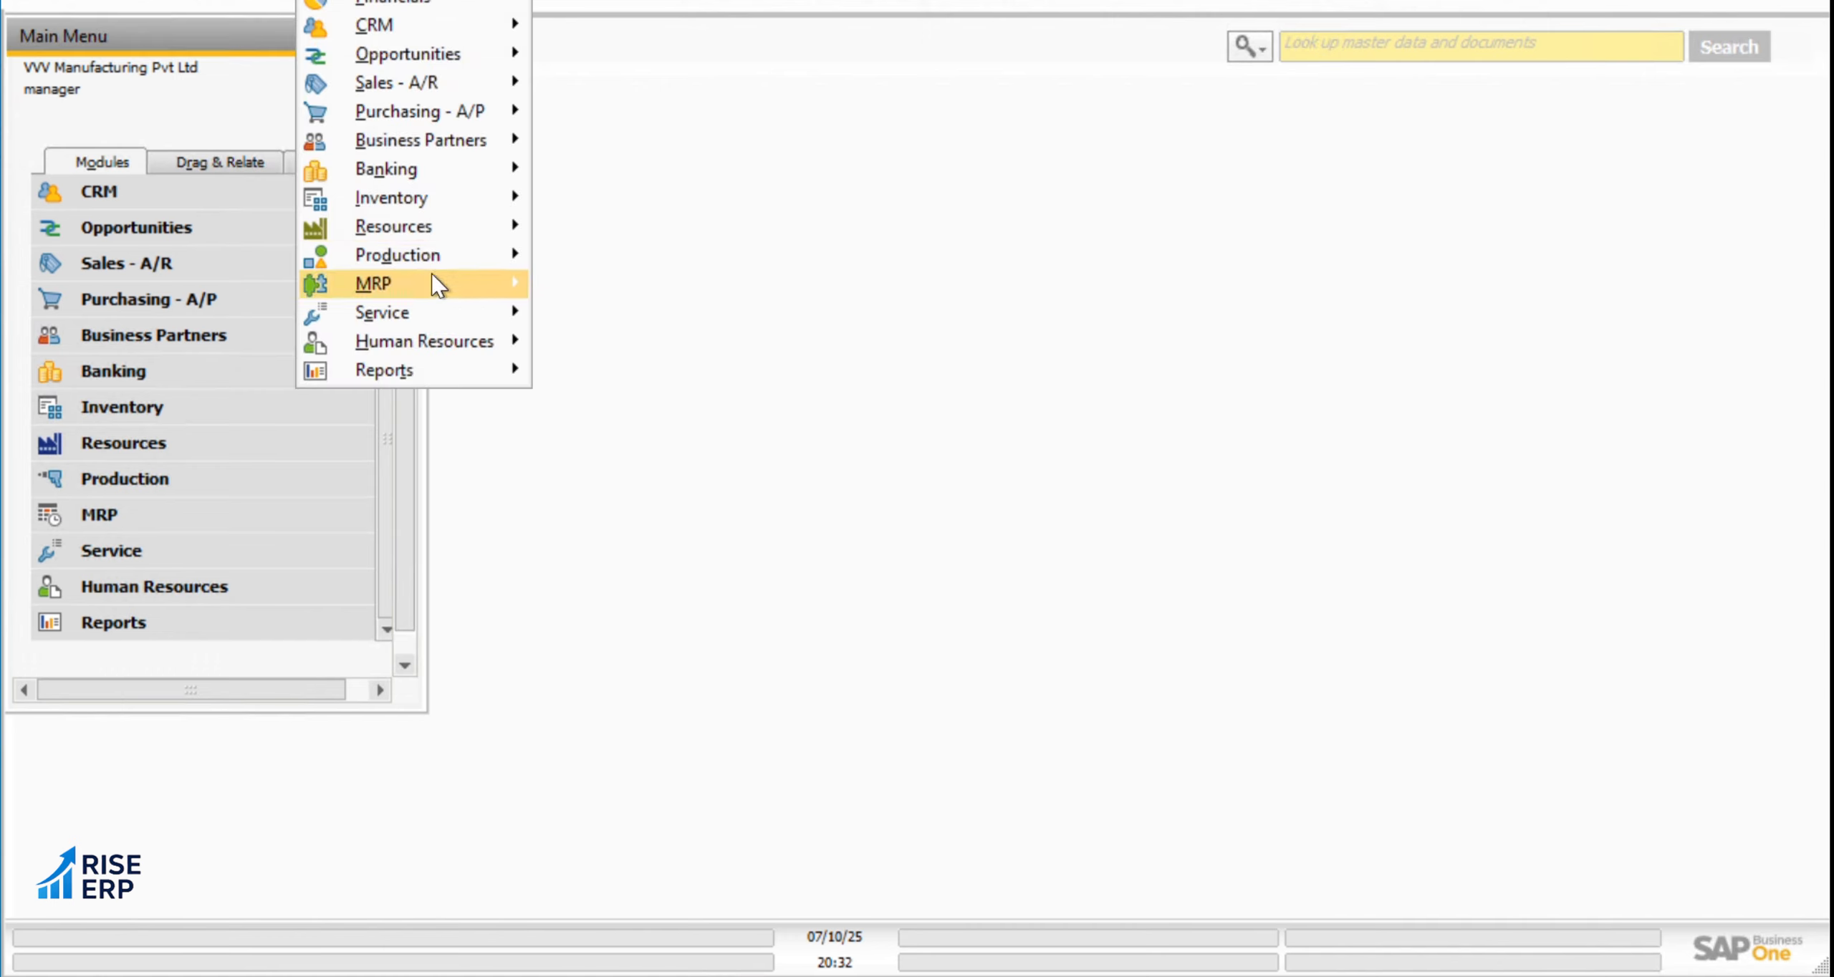
pyautogui.moveTo(469, 200)
pyautogui.click(620, 206)
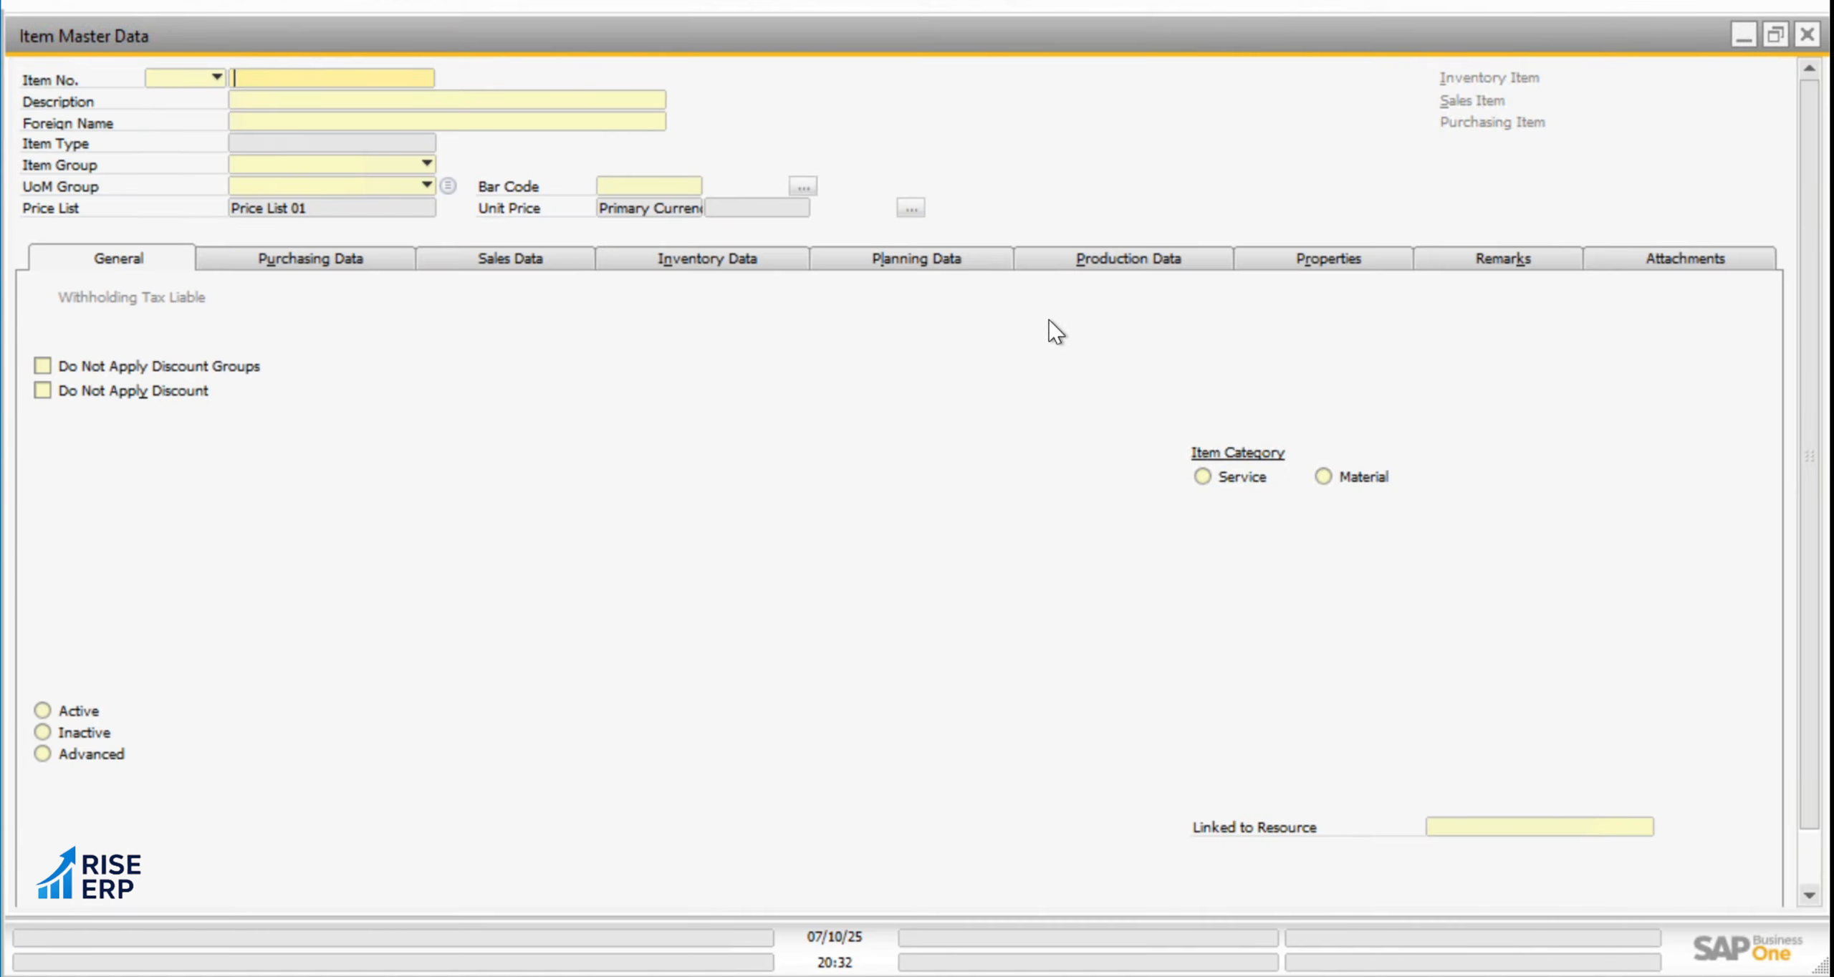
pyautogui.click(592, 3)
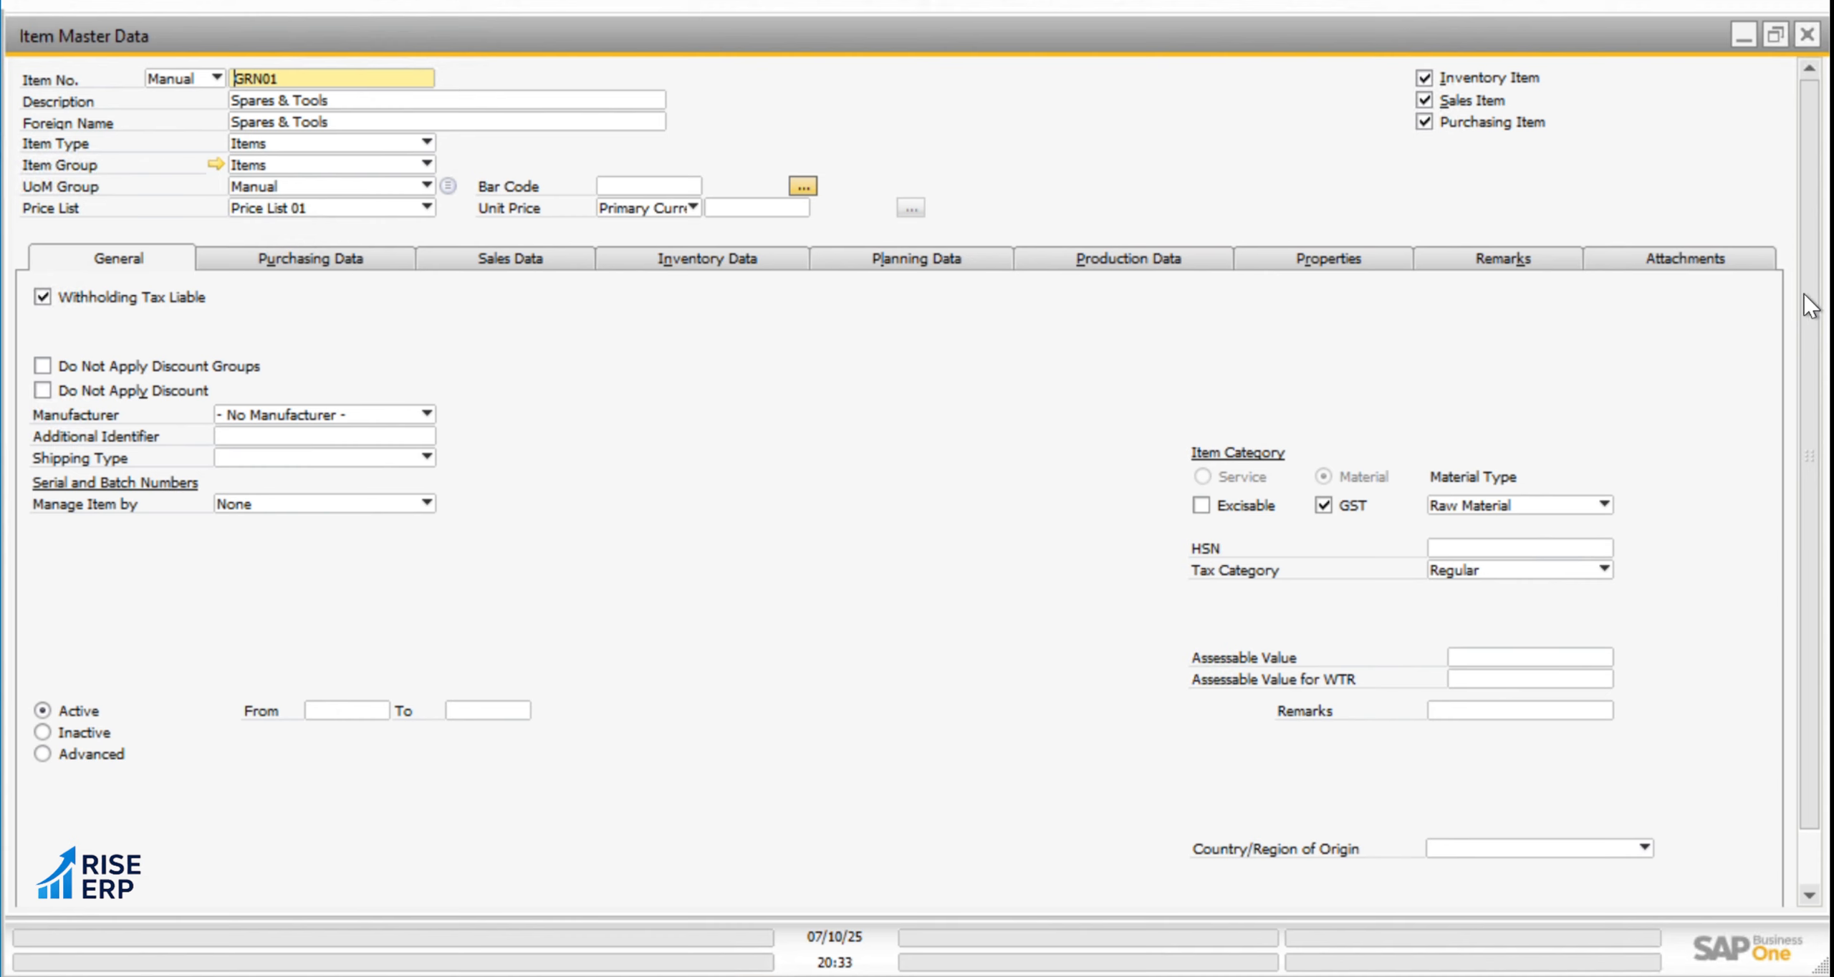
pyautogui.moveTo(1809, 308)
pyautogui.mouseDown()
pyautogui.moveTo(1816, 627)
pyautogui.moveTo(1807, 287)
pyautogui.mouseUp()
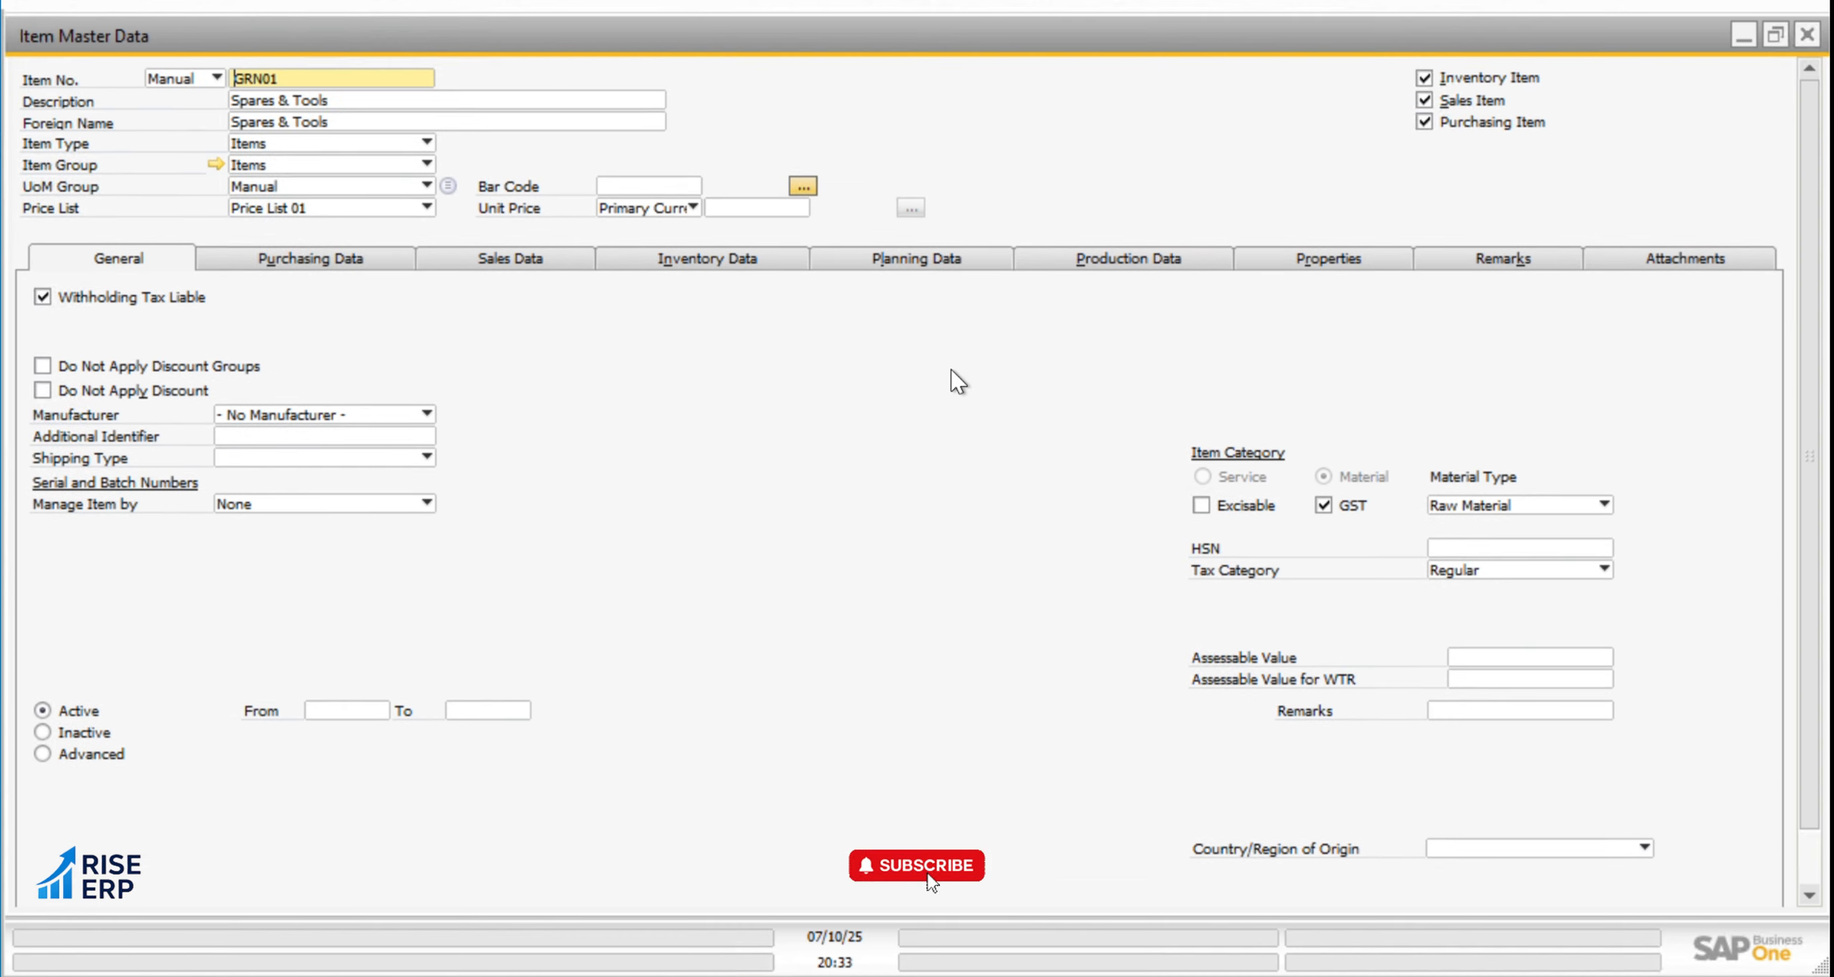
# Start a new item master record with the manual item number GRN002
pyautogui.hotkey('ctrl', 'a')
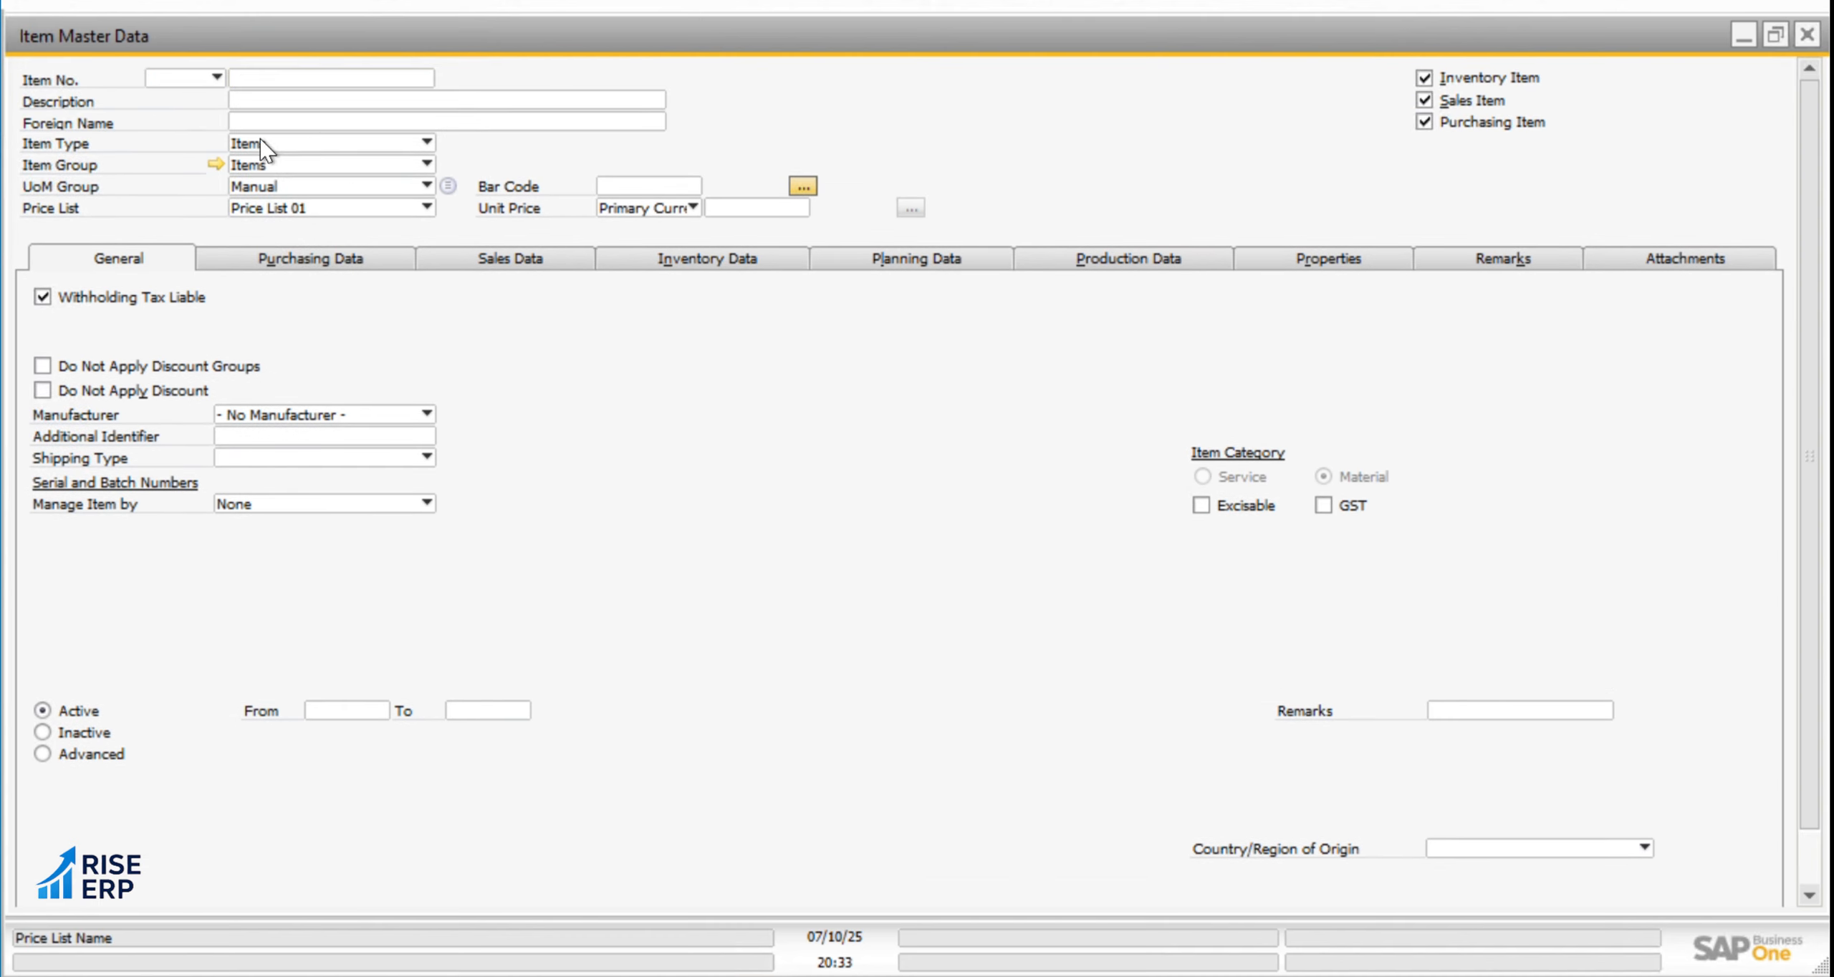
pyautogui.click(283, 77)
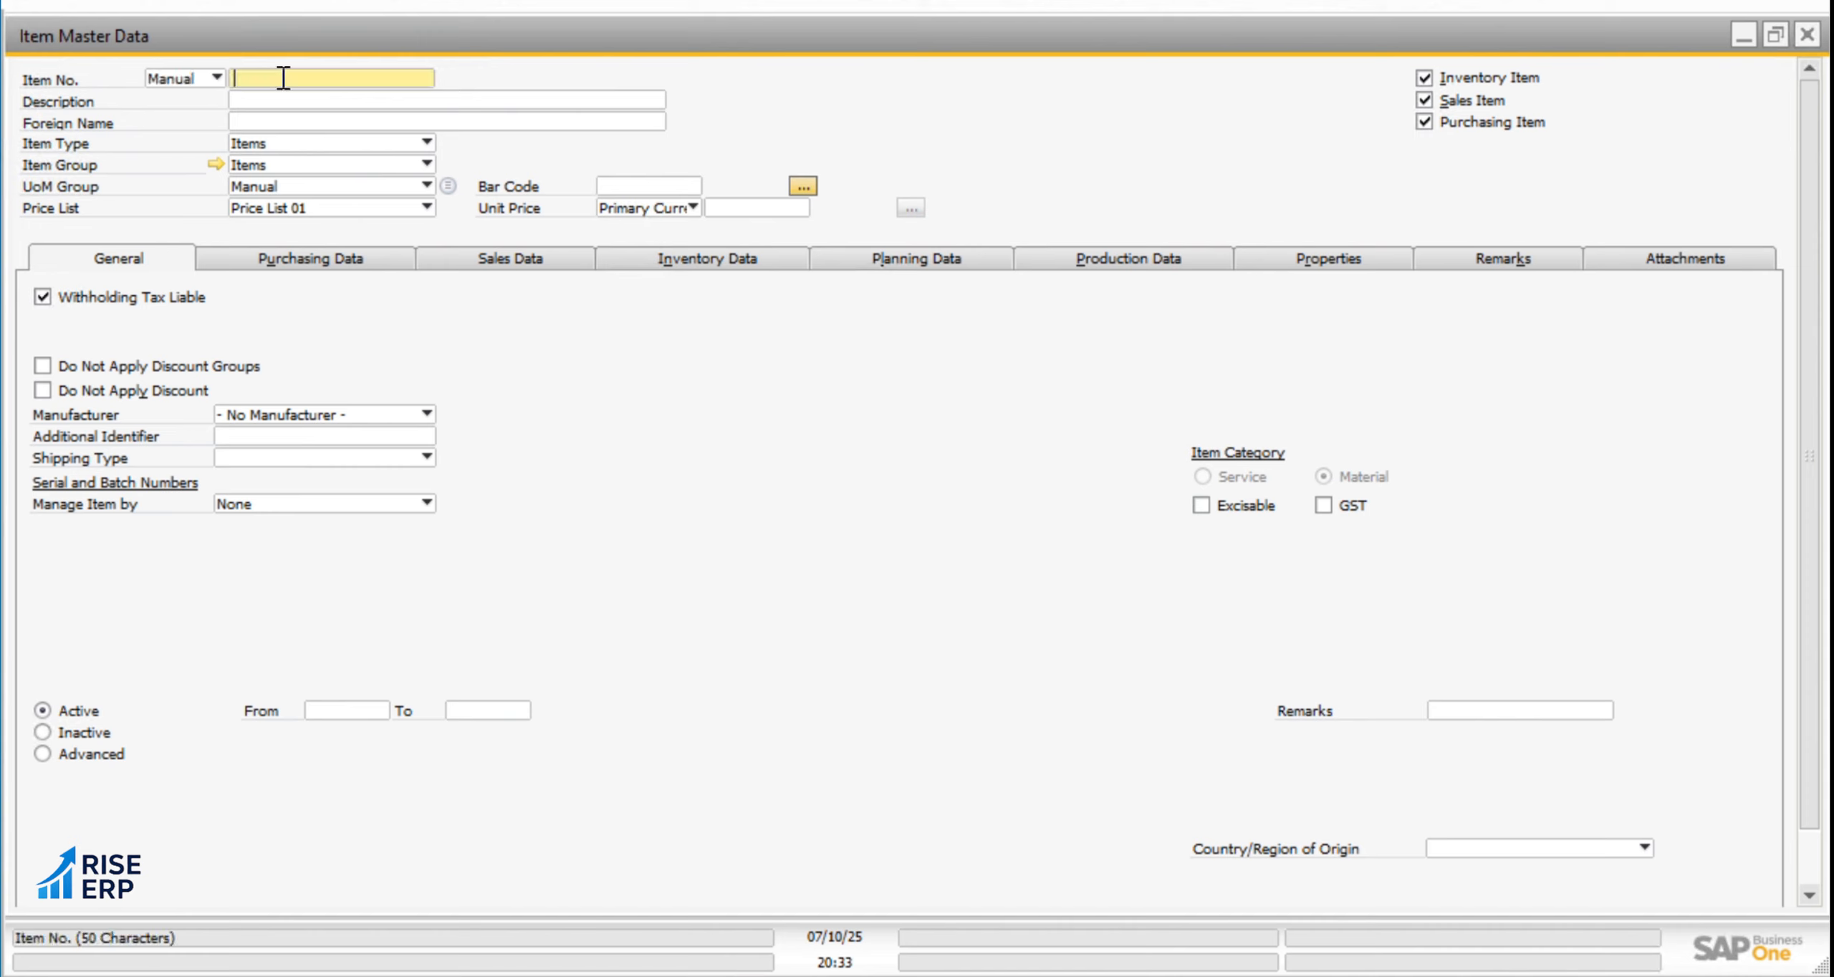
pyautogui.write('GRN002')
pyautogui.press('Tab')
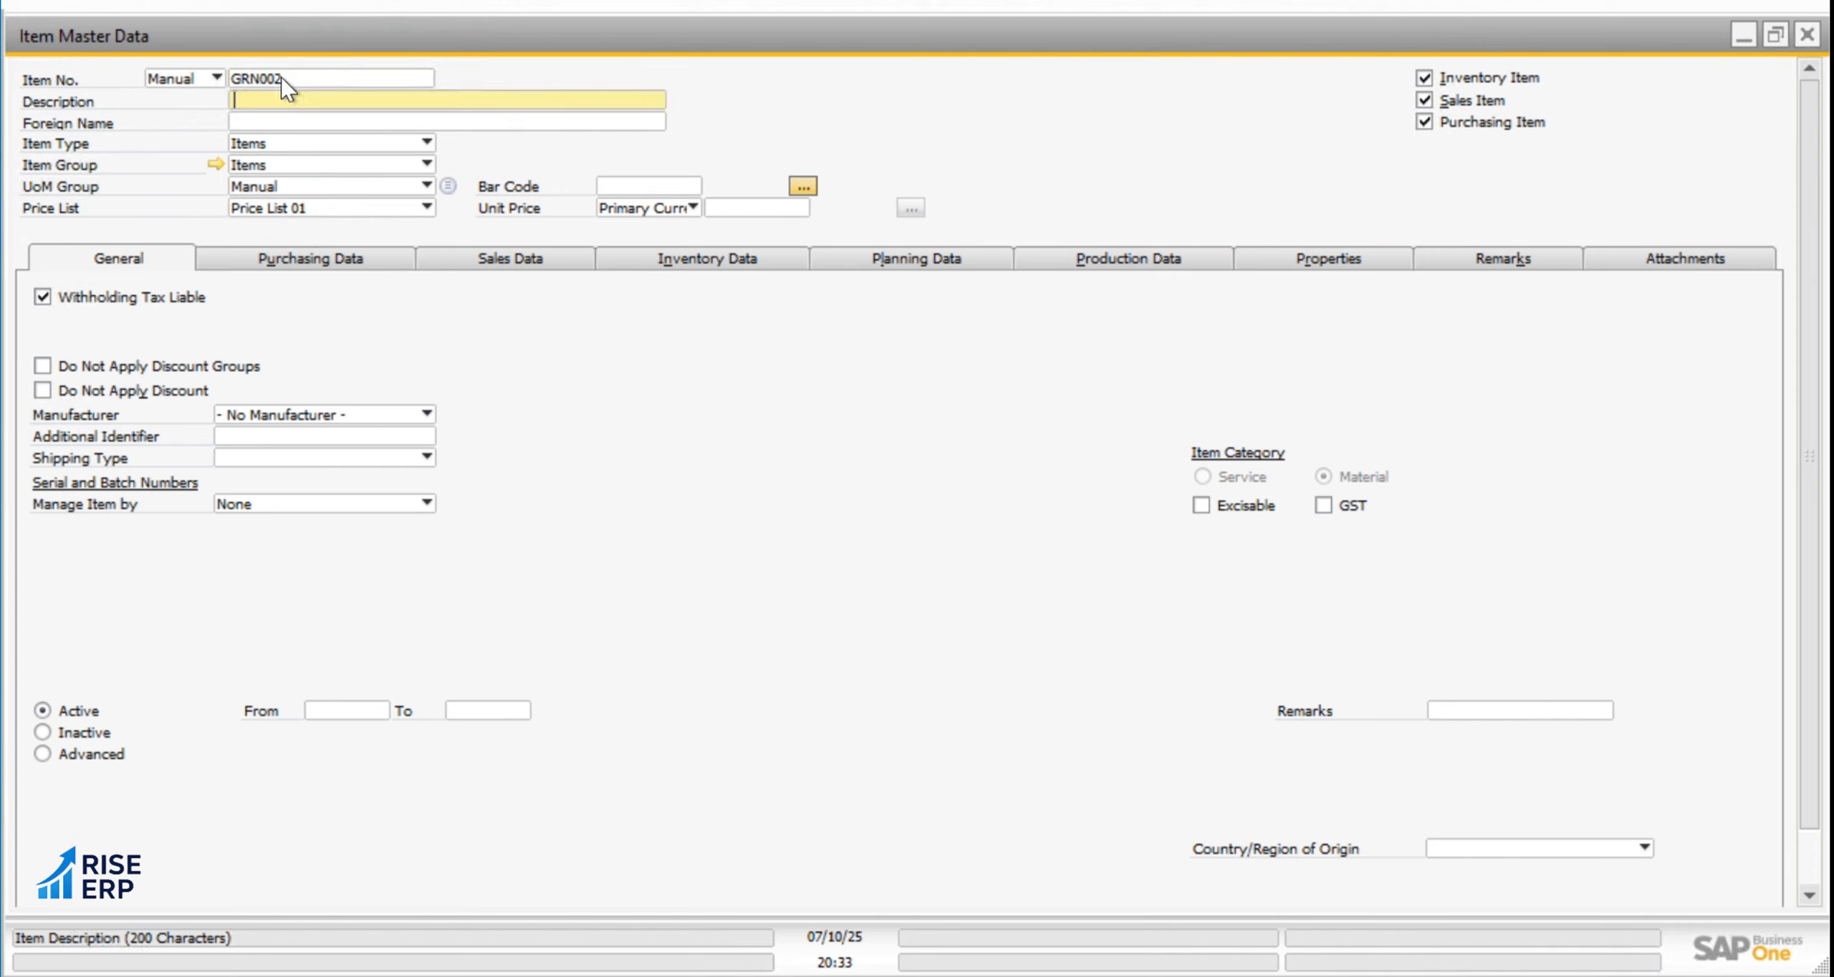
# Enter SPECIES as the description of the new item GRN002
pyautogui.write('PECIE')
pyautogui.press('Tab')
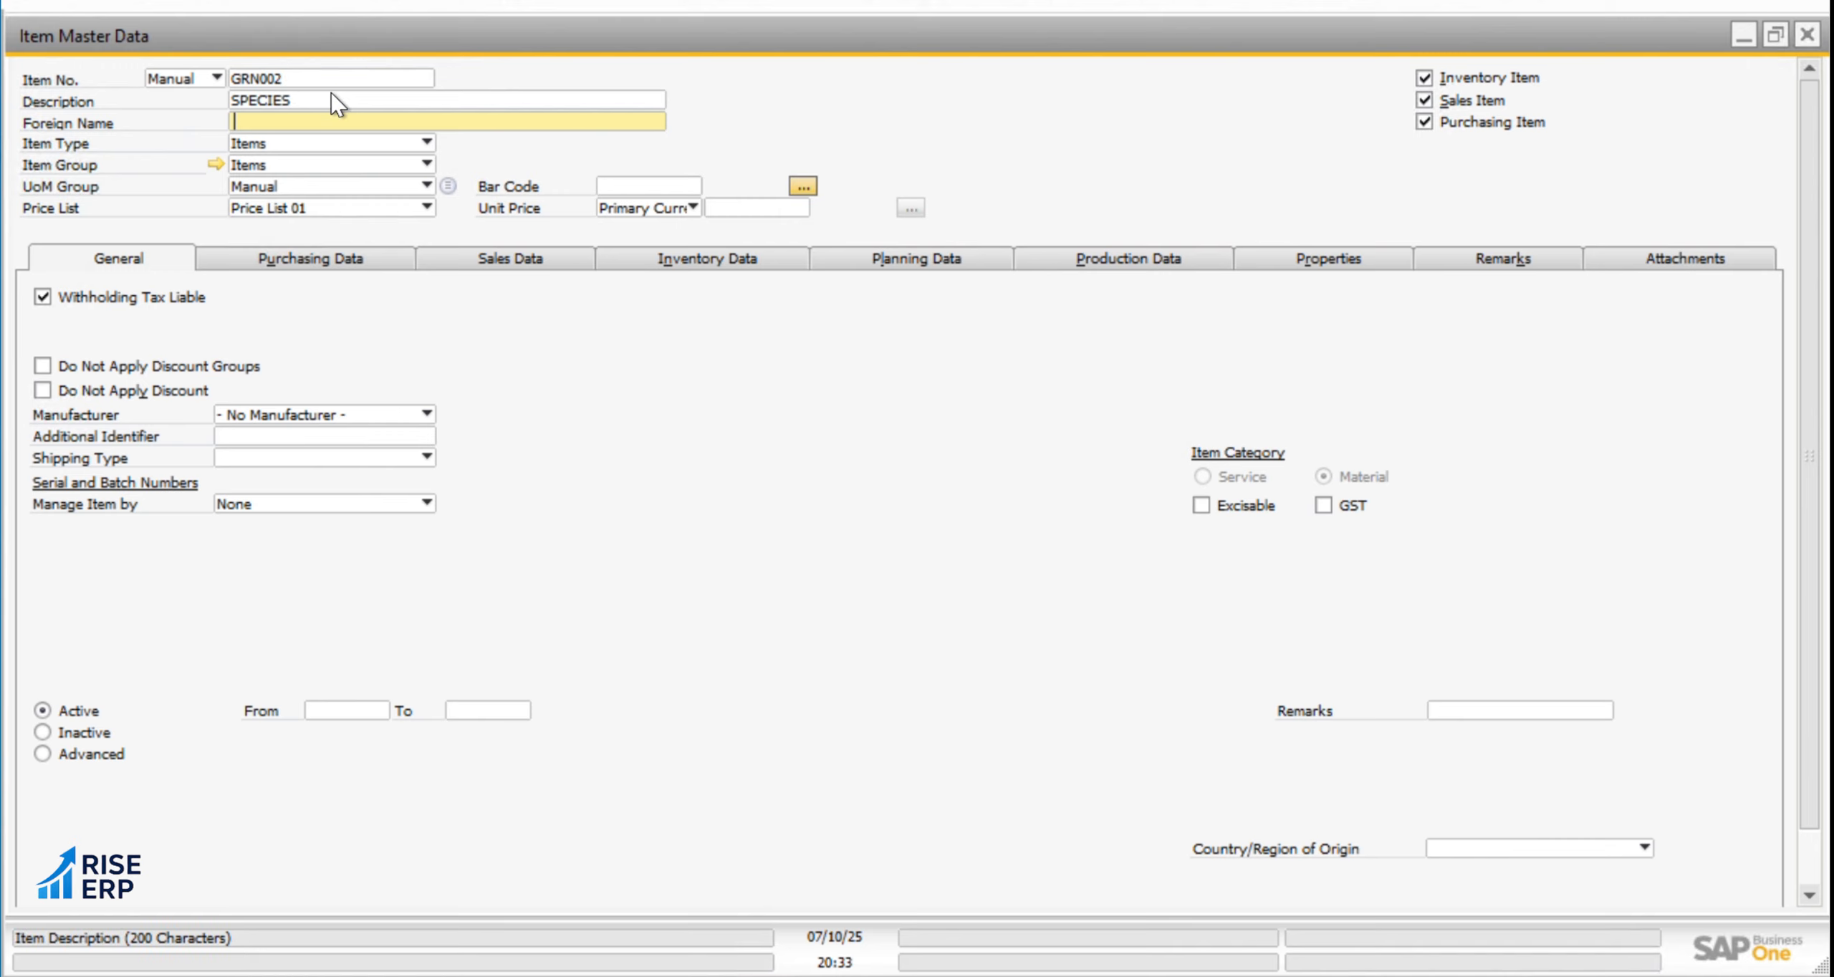
# Set both the description and the foreign name of item GRN002 to HAMMER
pyautogui.click(324, 101)
pyautogui.click(324, 100)
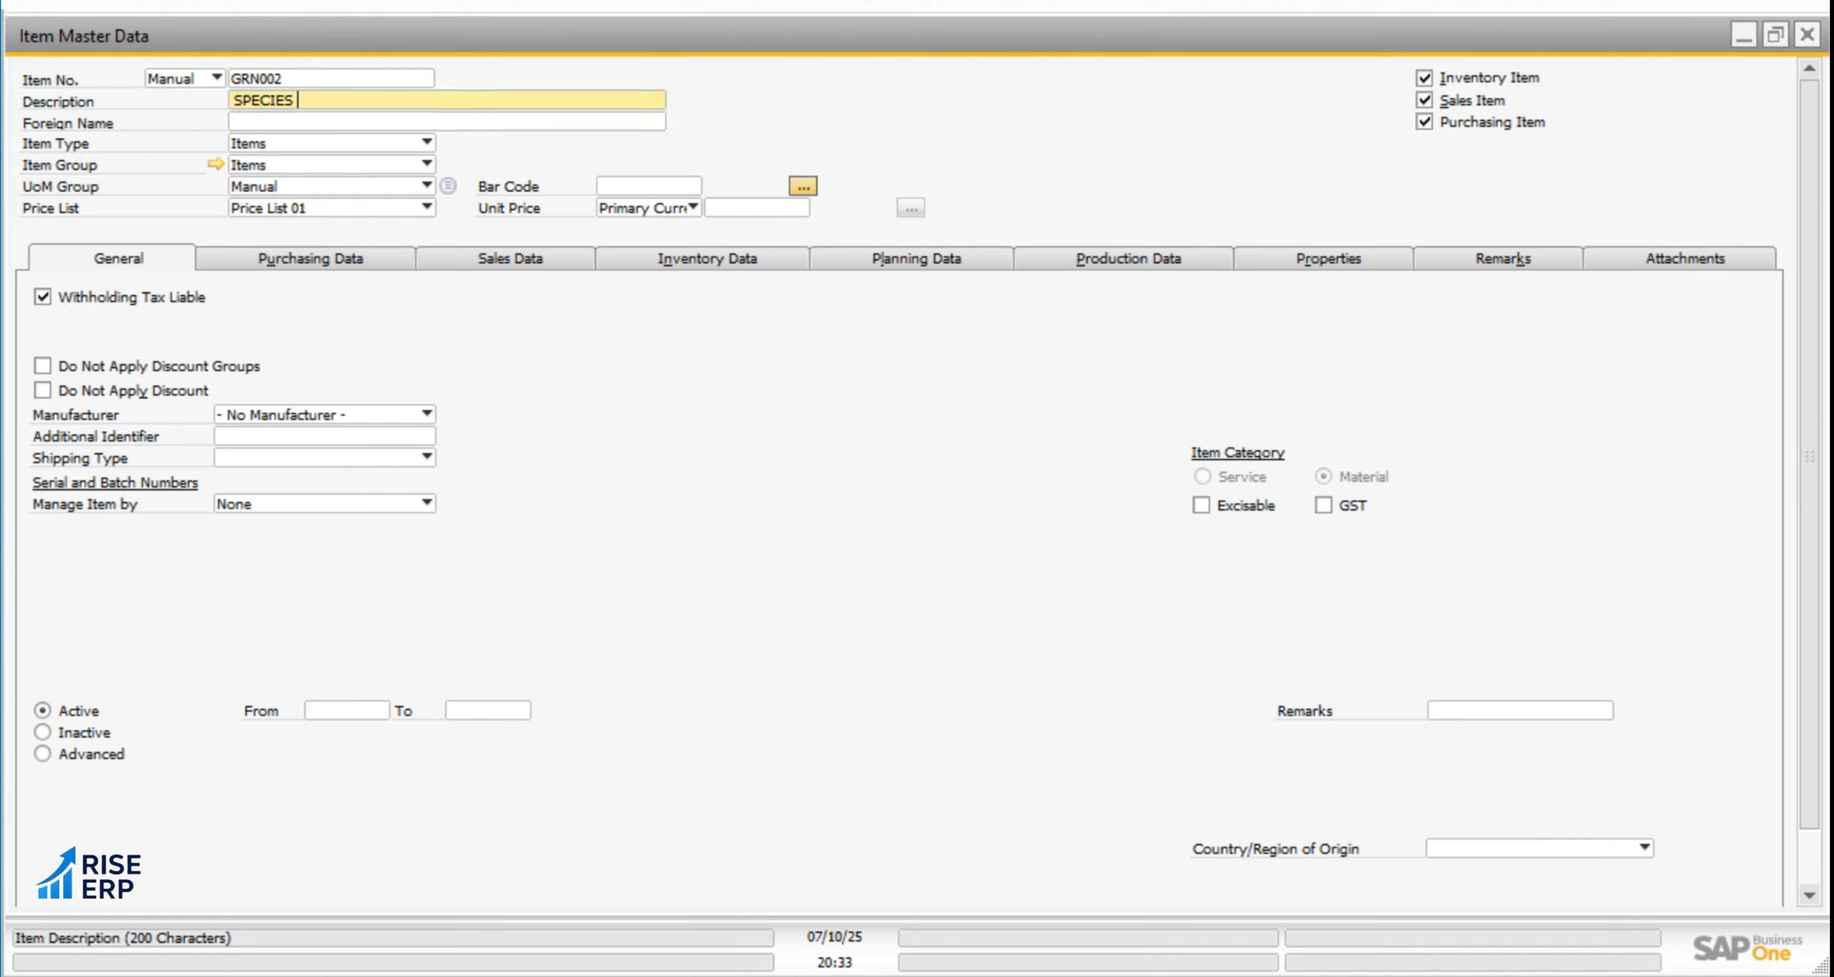
pyautogui.press('BackSpace')
pyautogui.press('BackSpace')
pyautogui.press('BackSpace')
pyautogui.press('BackSpace')
pyautogui.press('BackSpace')
pyautogui.press('BackSpace')
pyautogui.press('BackSpace')
pyautogui.write('HAMMER')
pyautogui.press('Tab')
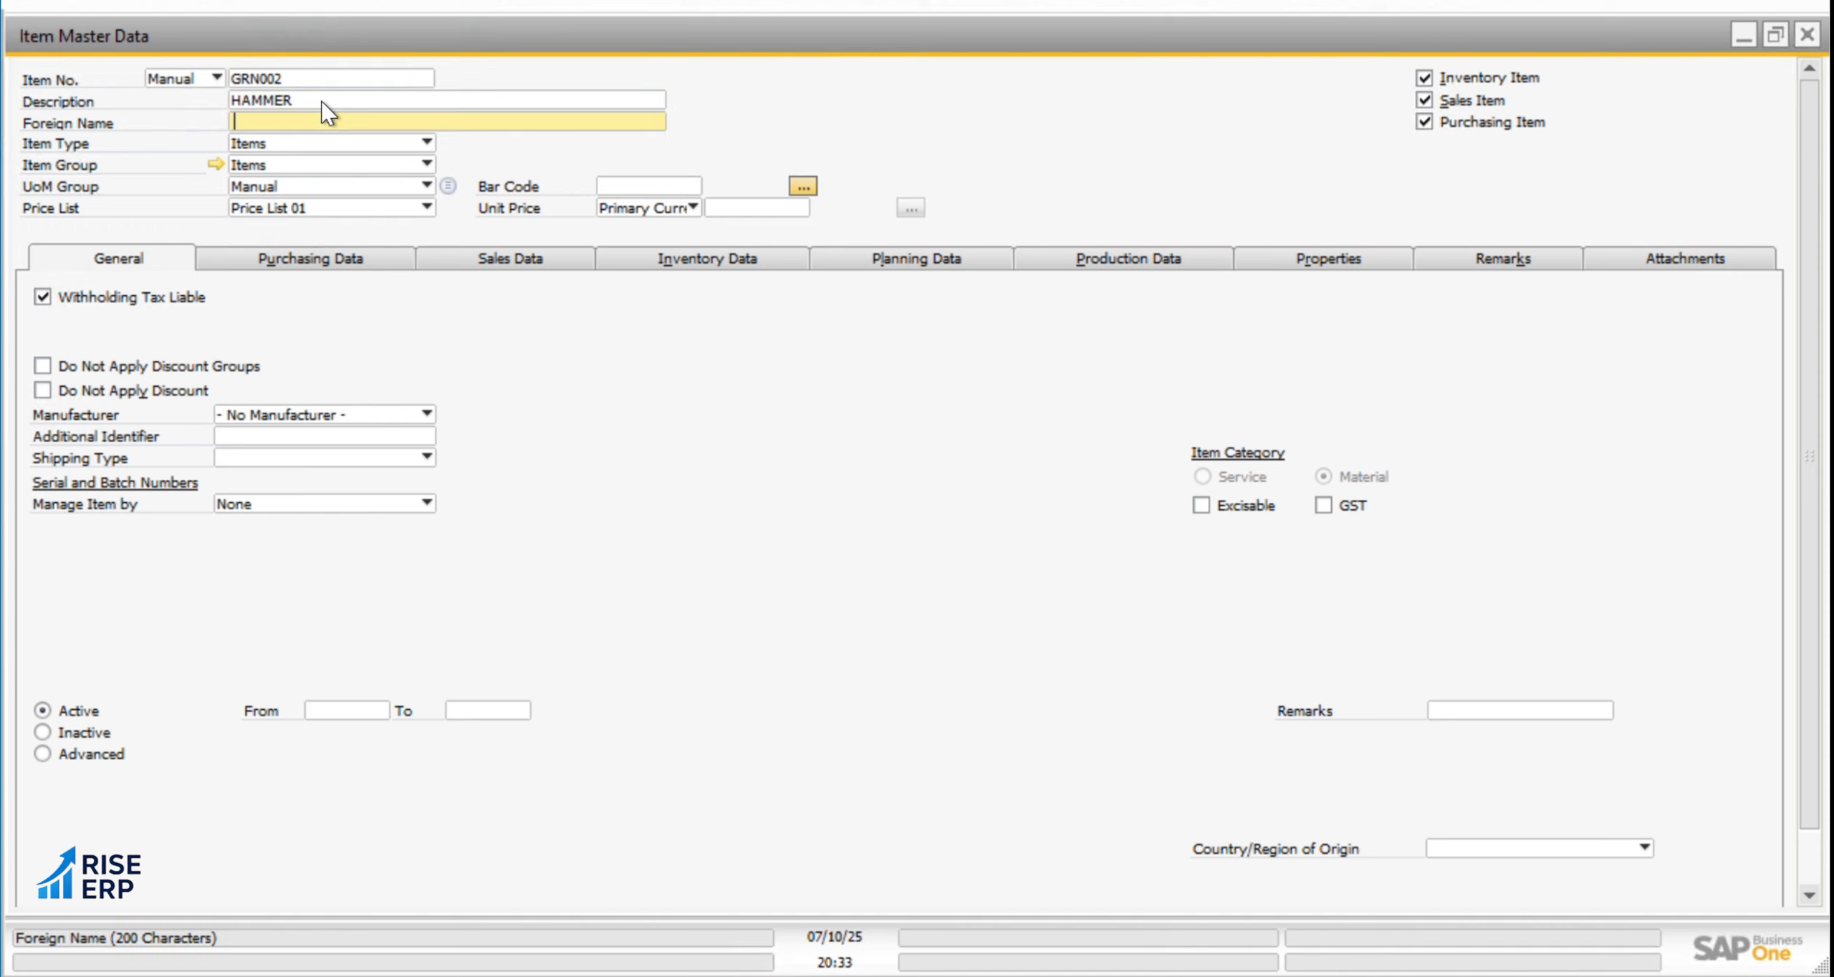
pyautogui.write('HAMMER')
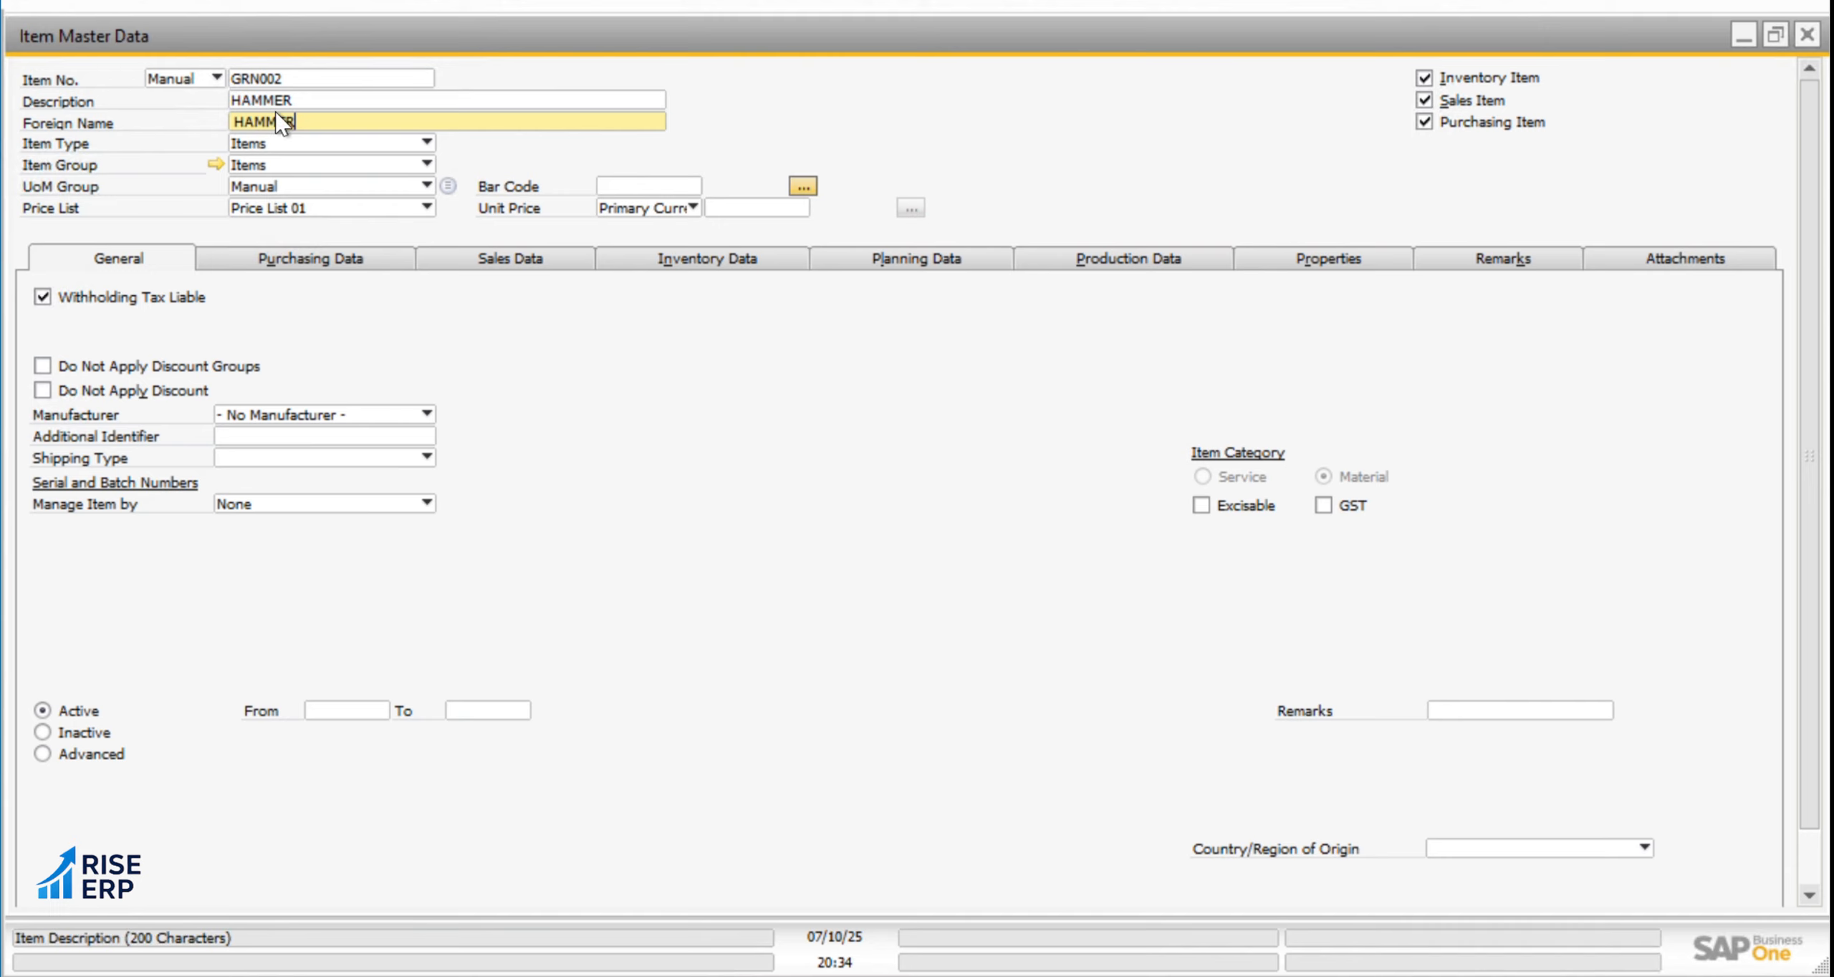
# Enable GST for the HAMMER item and set its purchasing and sales UoM names to NOS
pyautogui.click(334, 268)
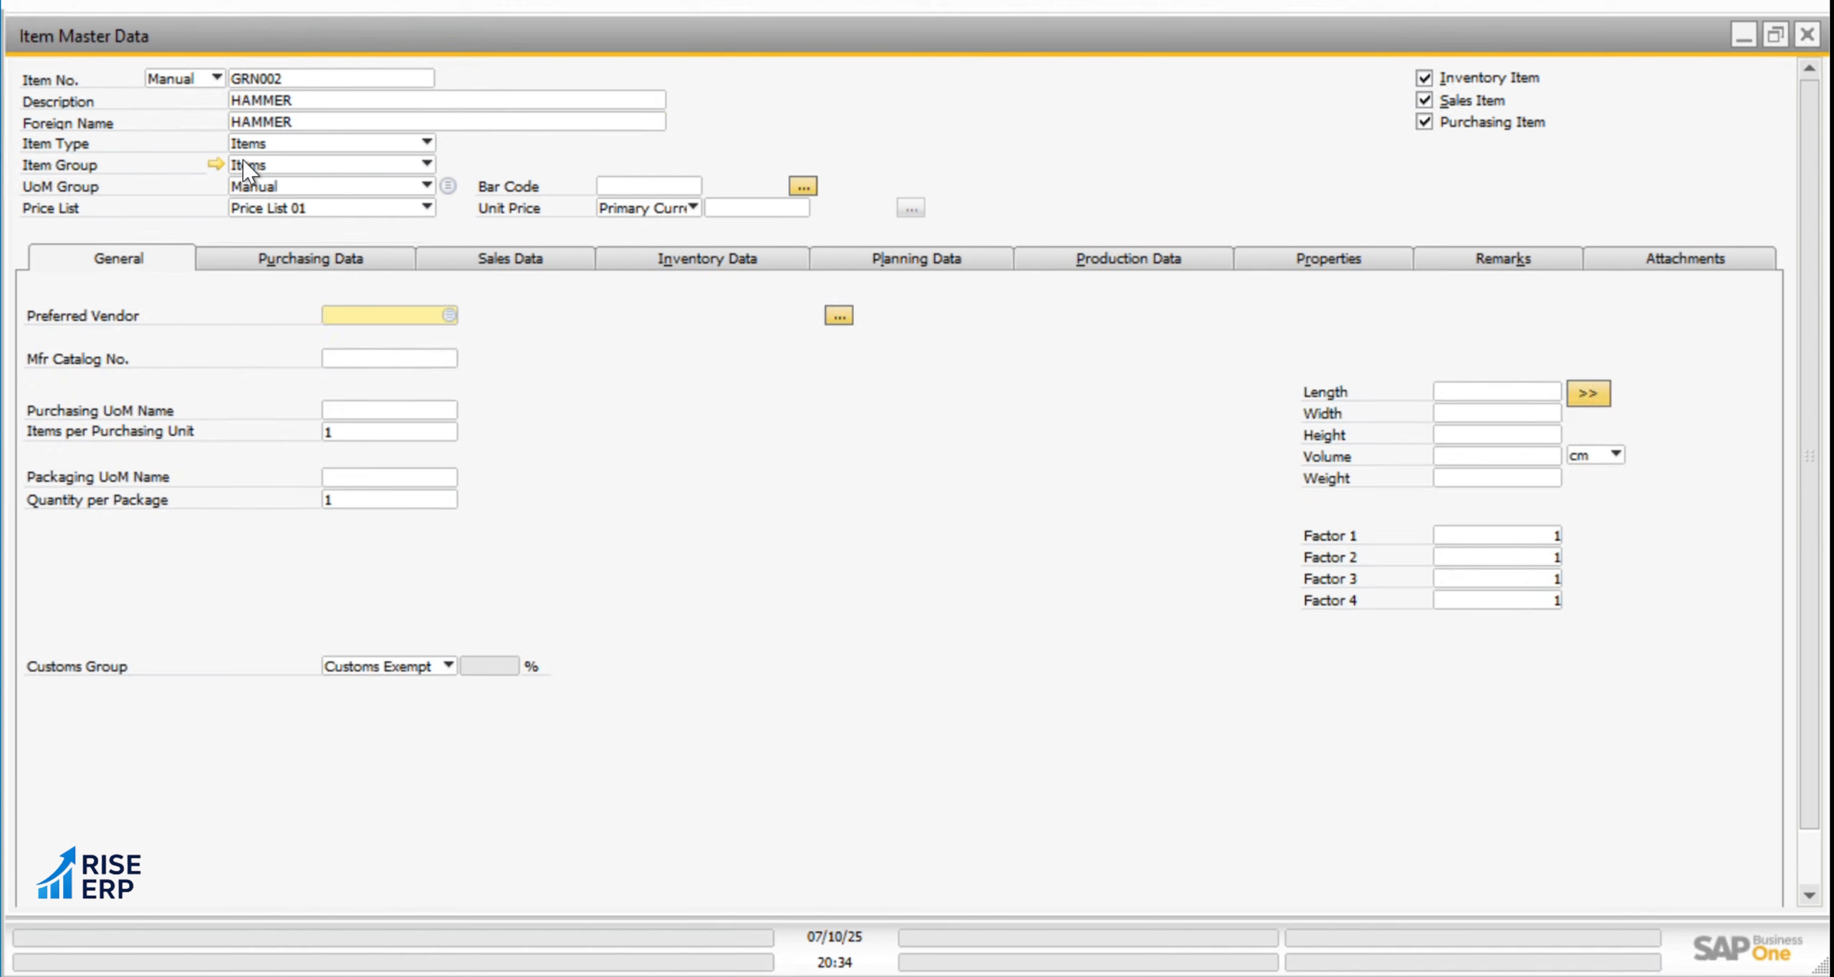
pyautogui.click(1324, 506)
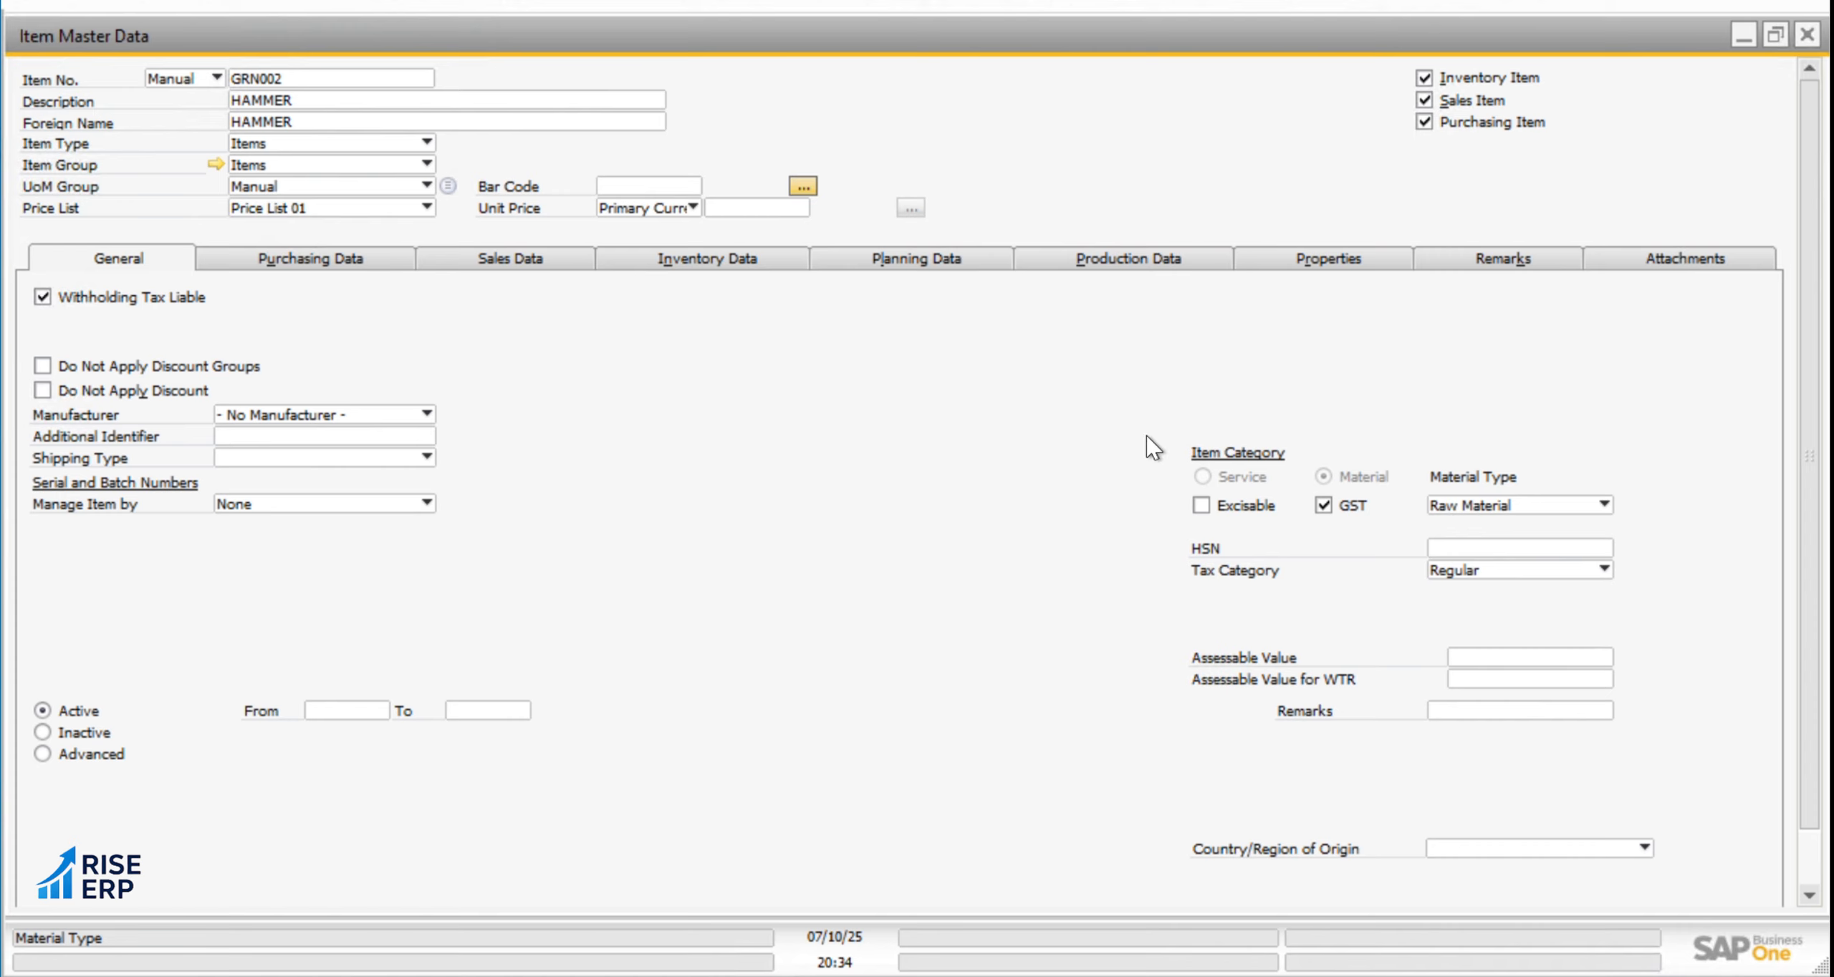
pyautogui.click(317, 258)
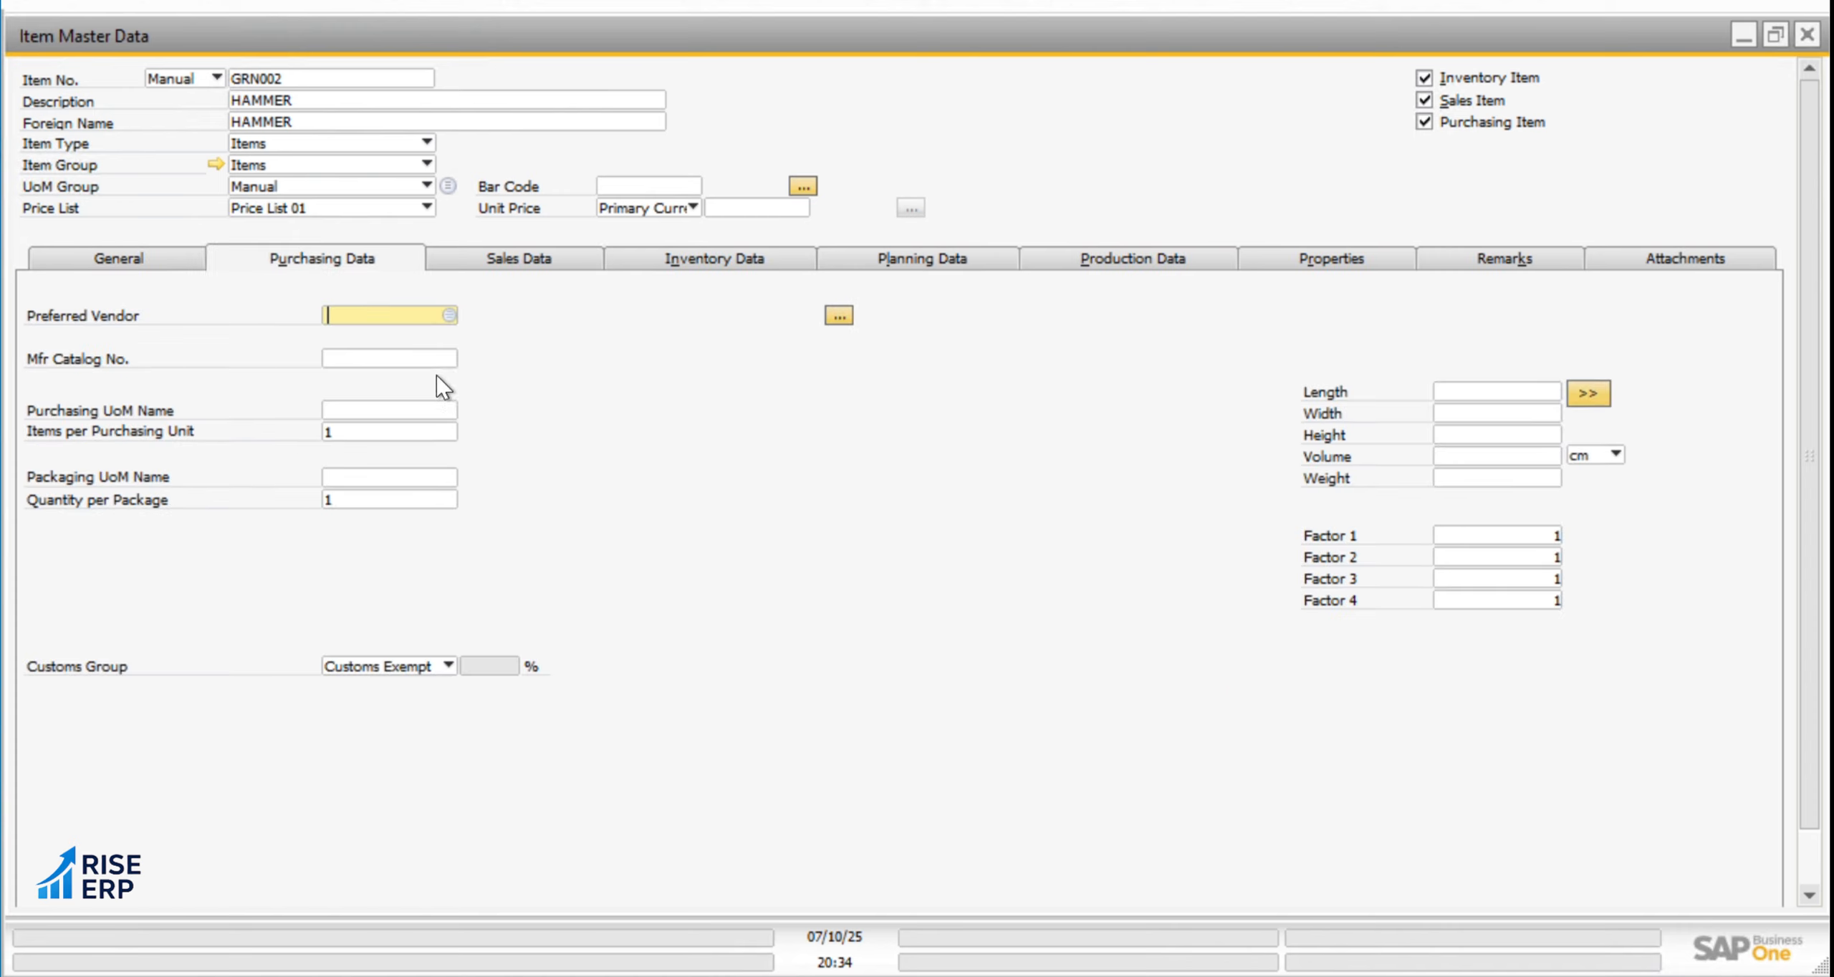
pyautogui.click(388, 410)
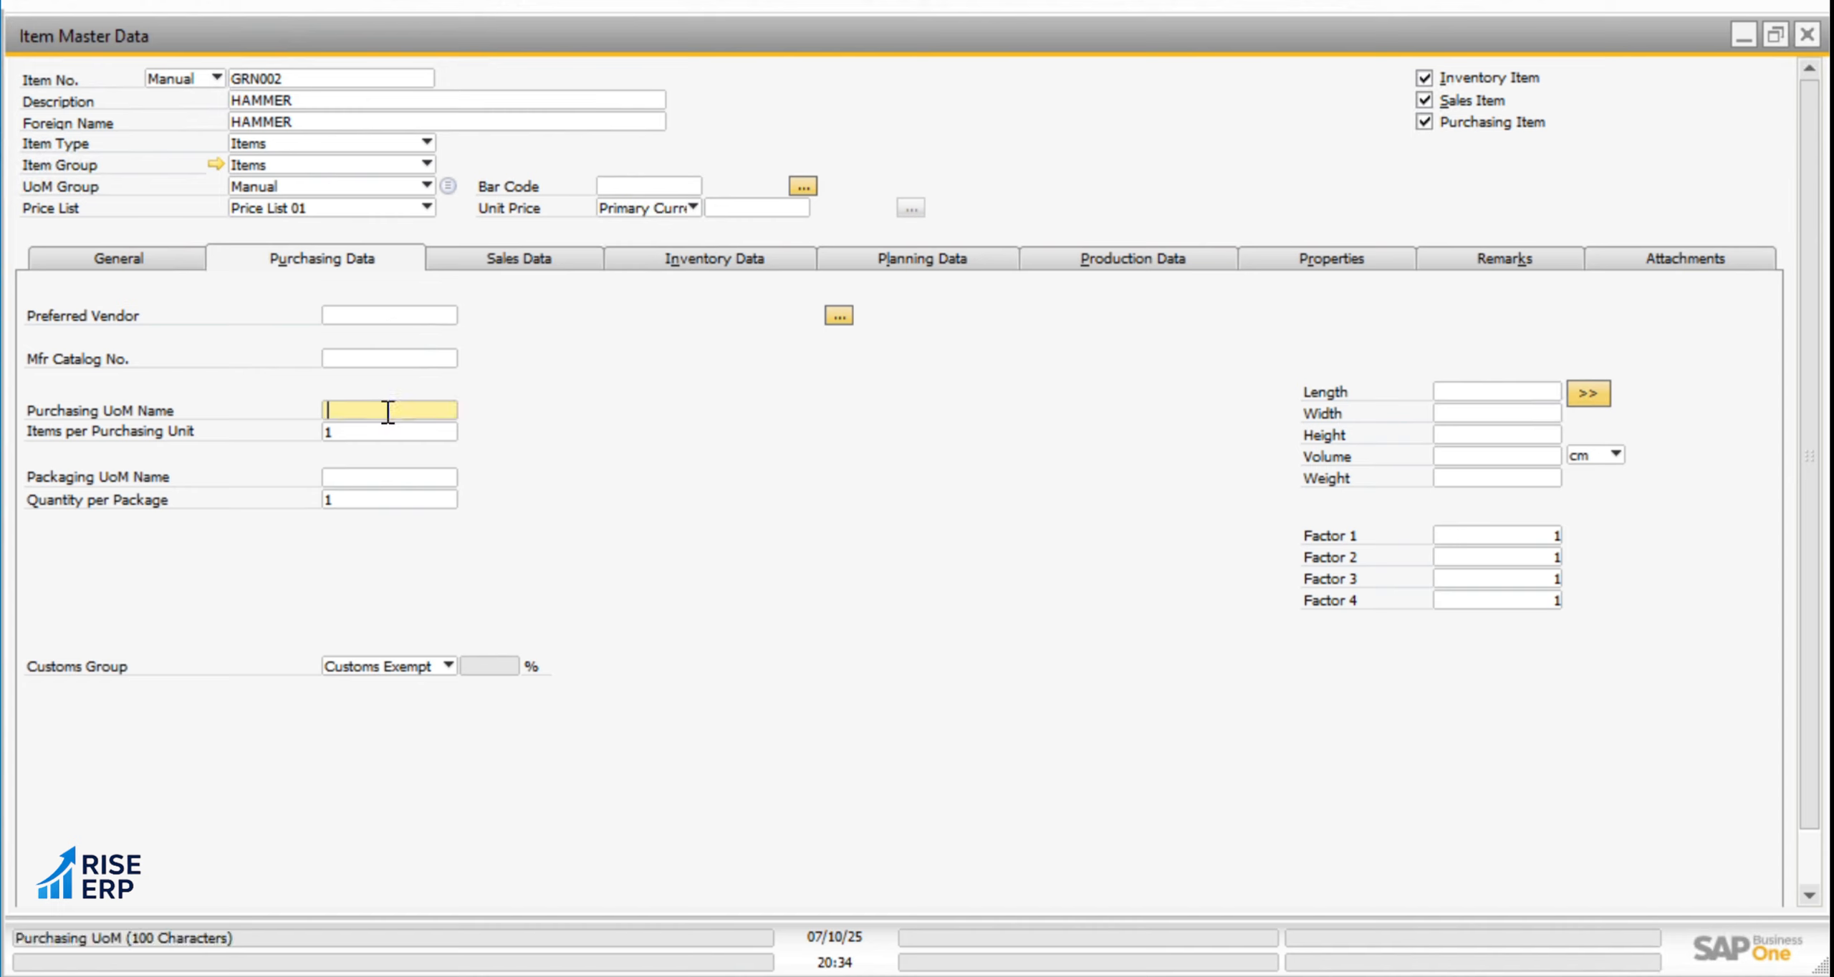
pyautogui.click(679, 267)
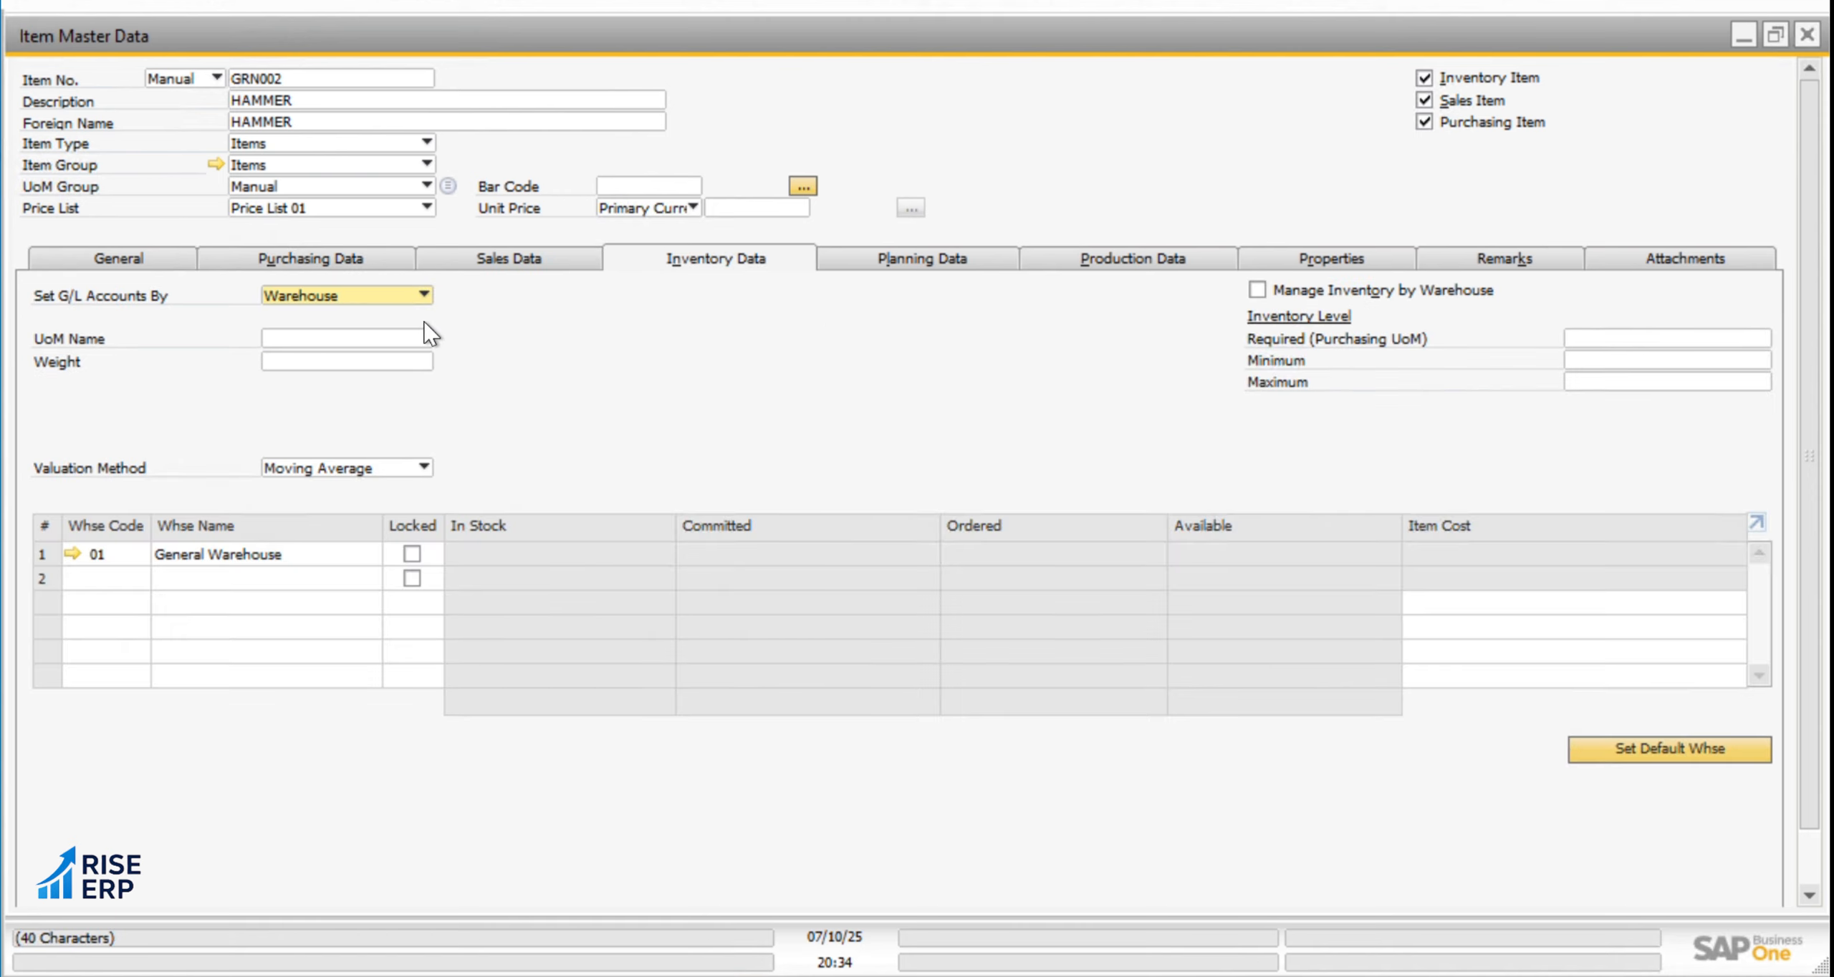
pyautogui.click(534, 265)
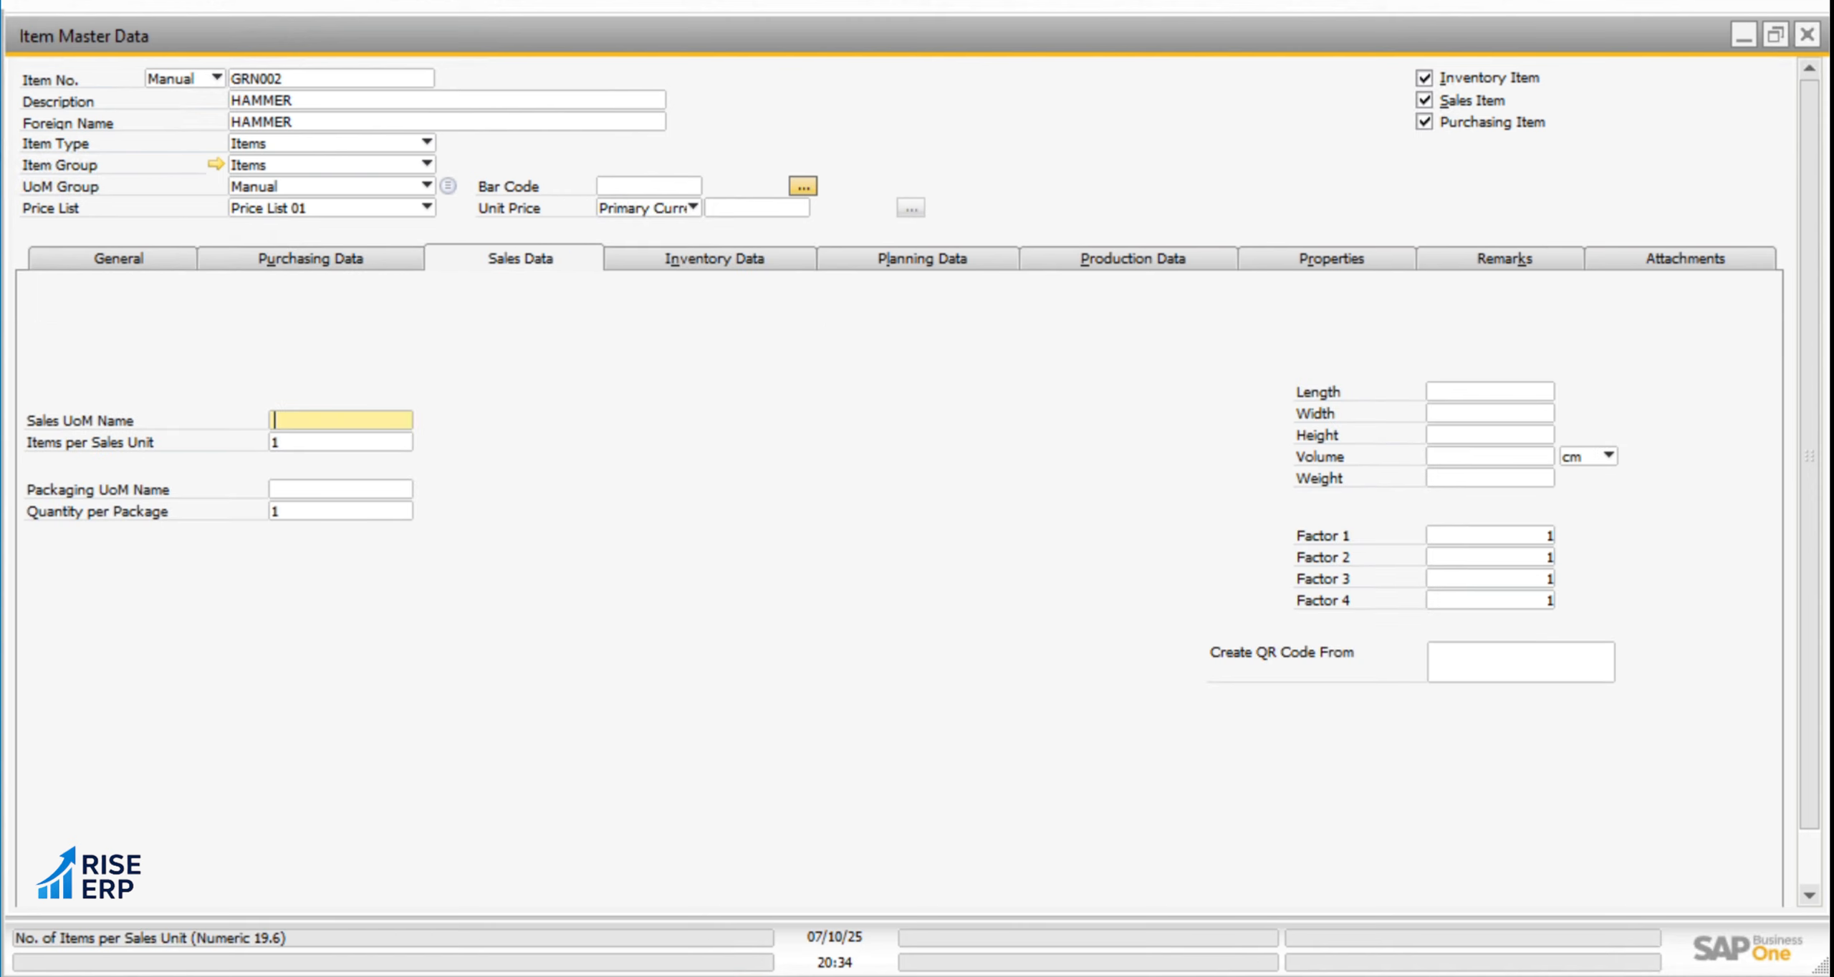
pyautogui.write('NOS')
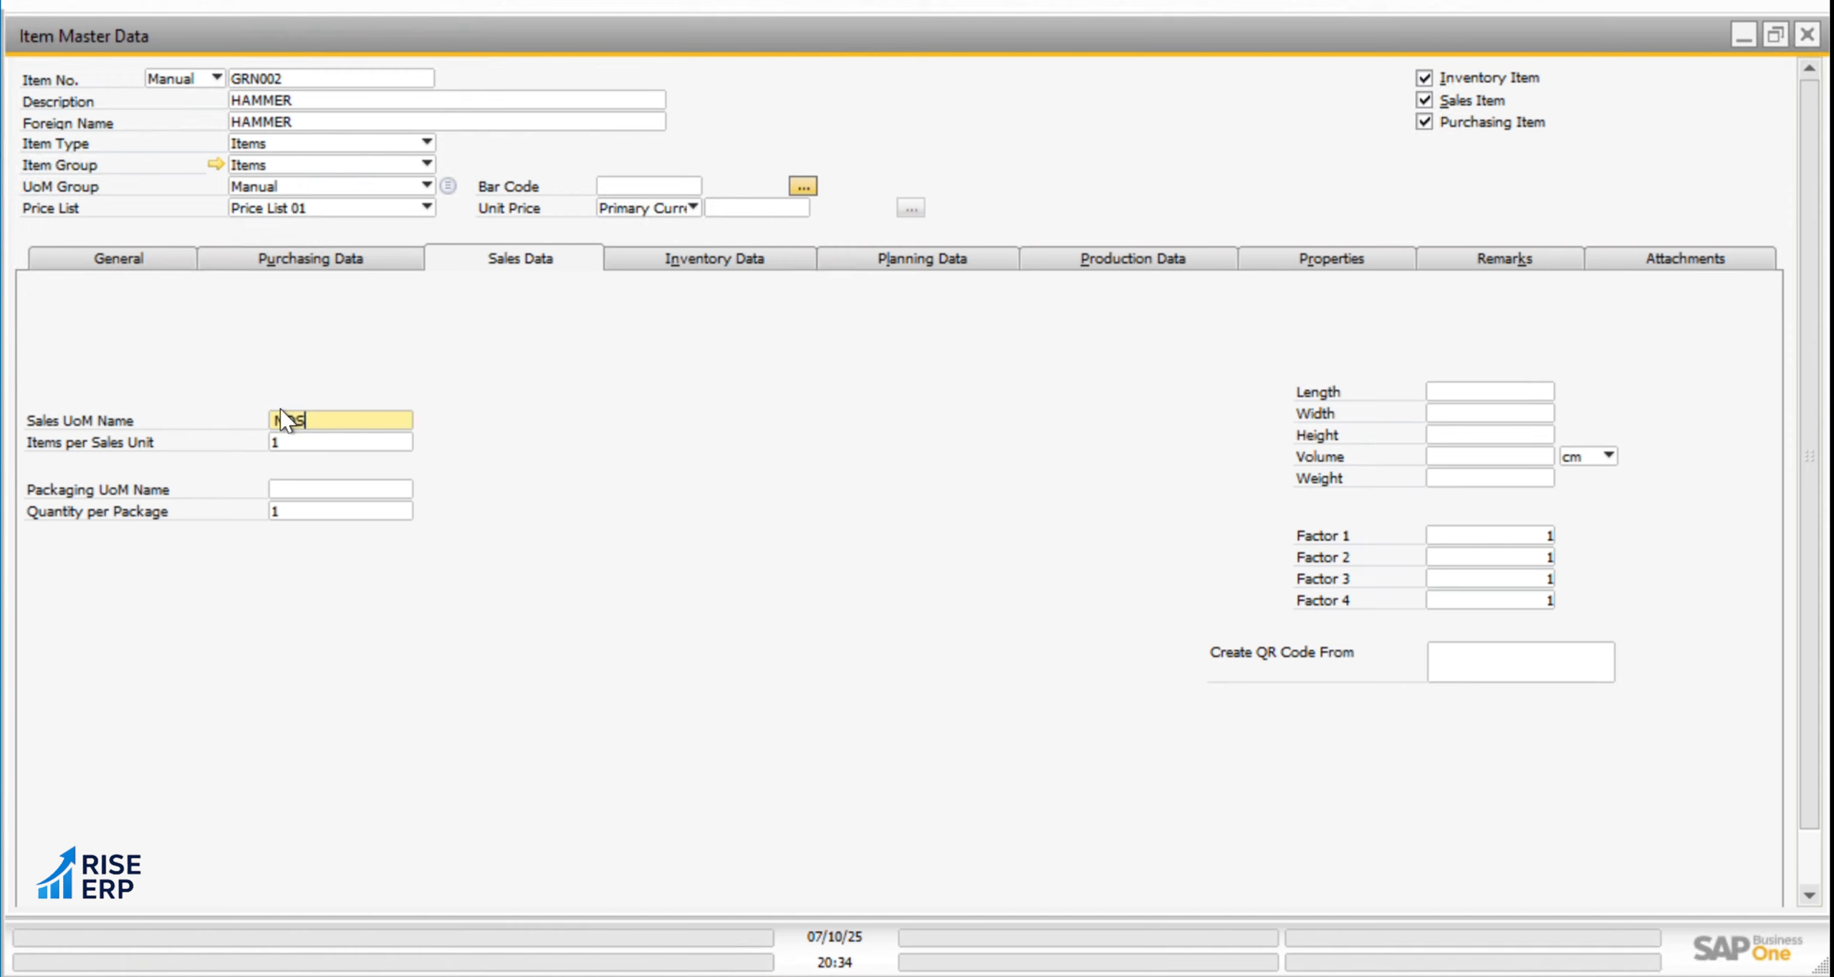
# Set the item's inventory valuation method to FIFO
pyautogui.click(362, 262)
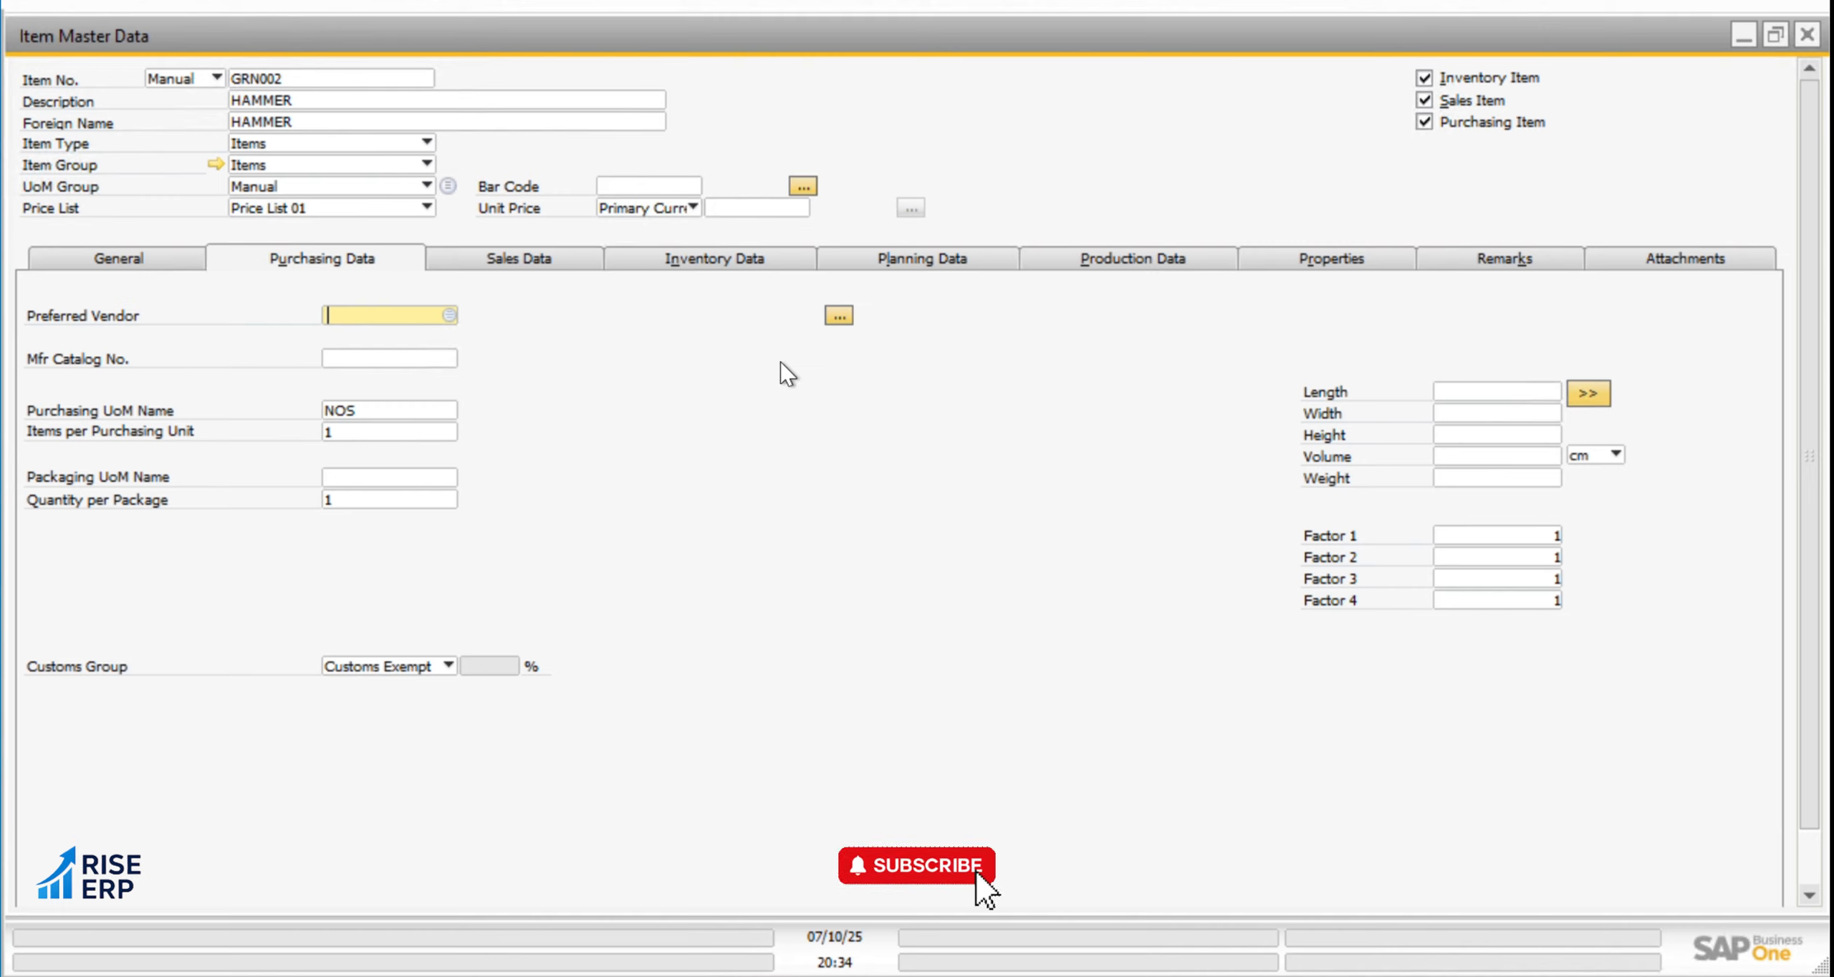
pyautogui.click(727, 266)
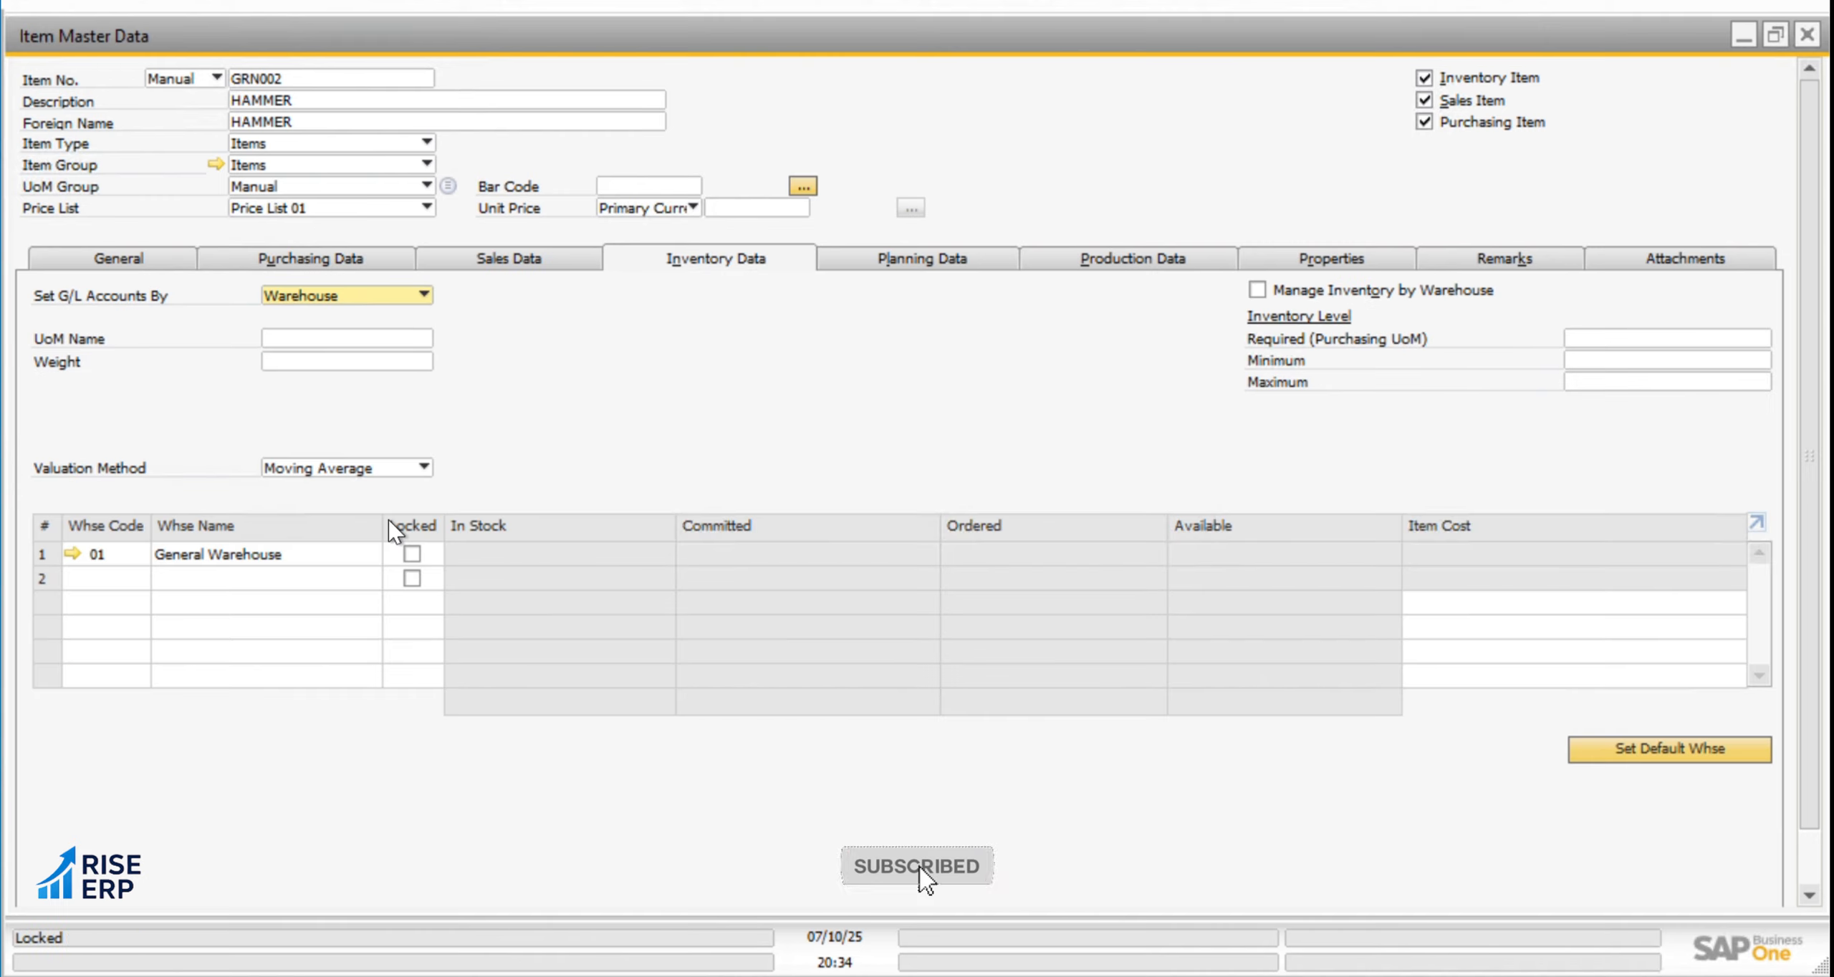
pyautogui.click(364, 484)
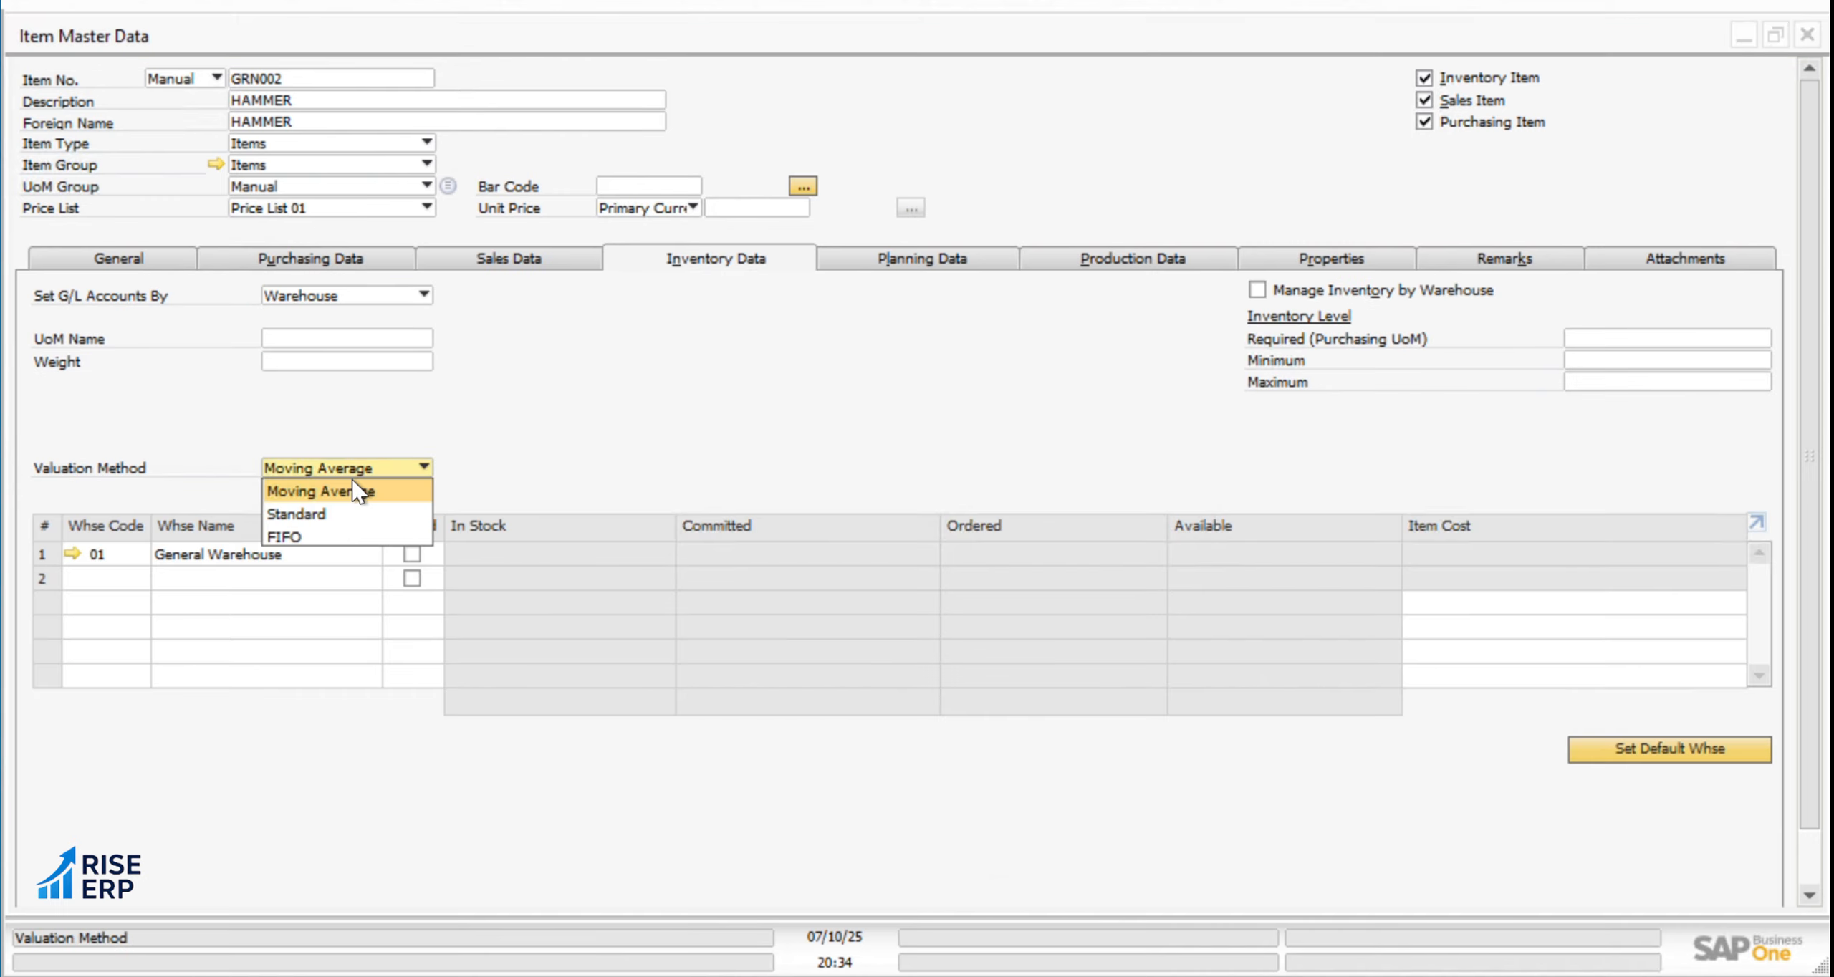
pyautogui.click(305, 532)
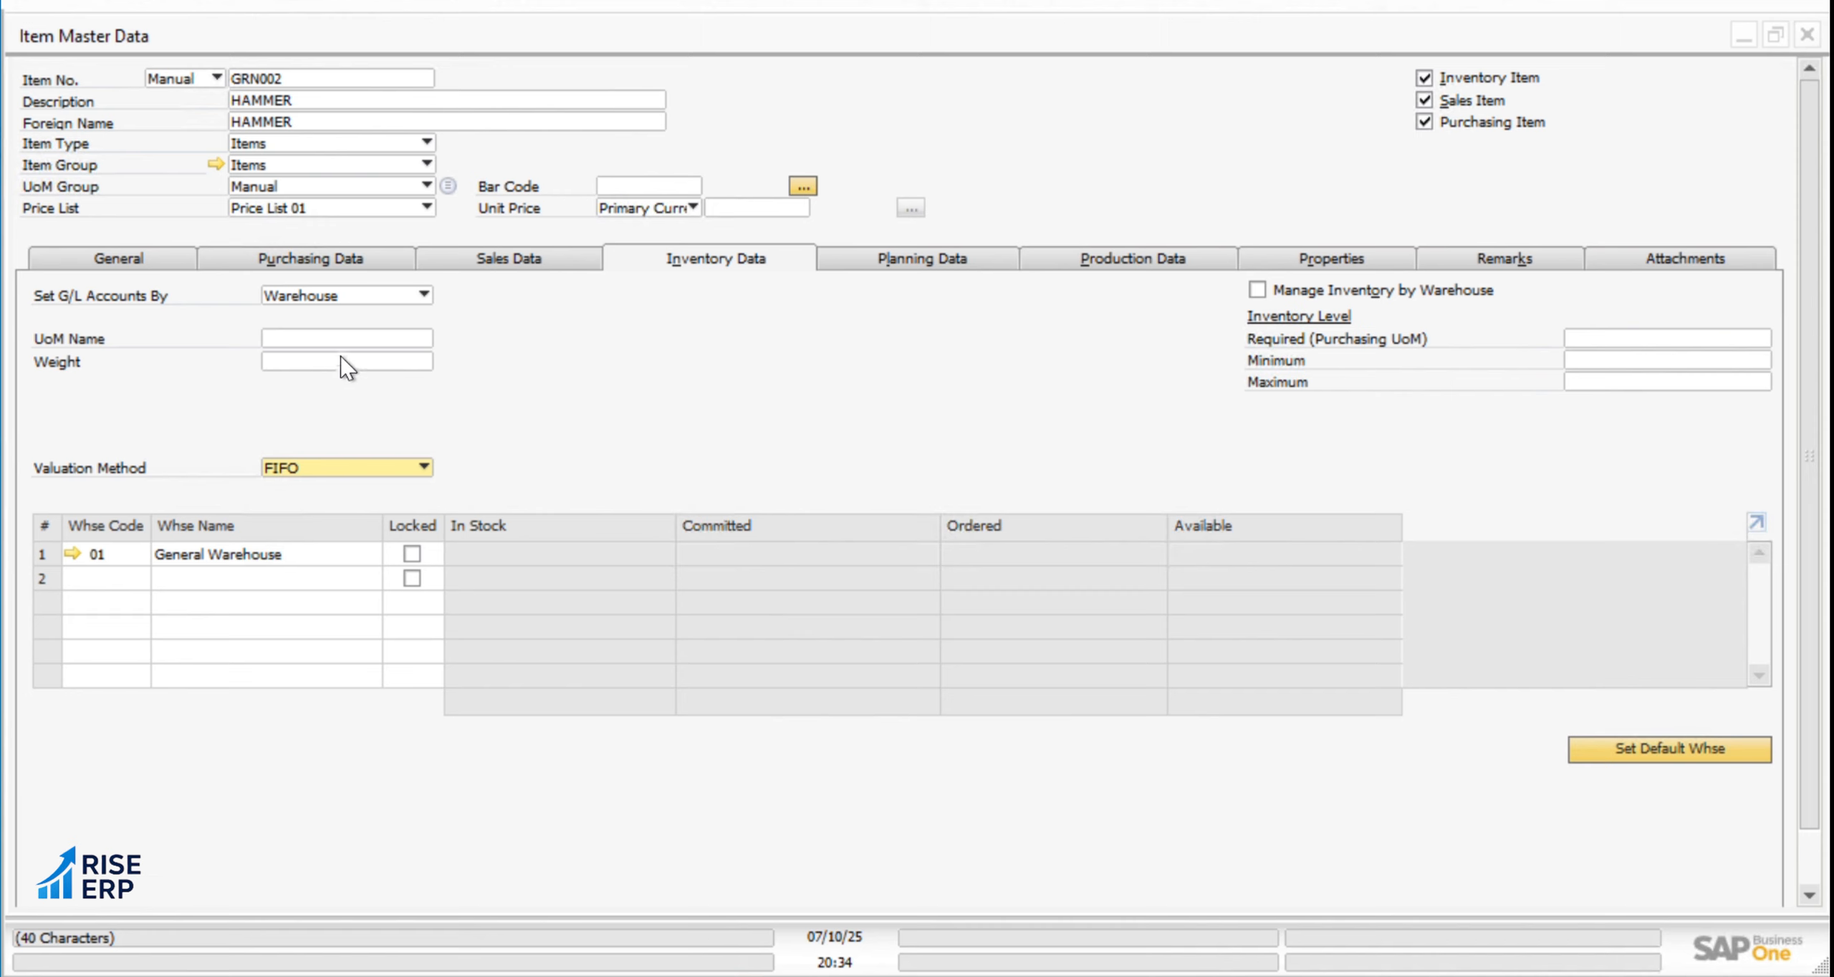
pyautogui.click(349, 267)
pyautogui.click(351, 277)
pyautogui.click(529, 268)
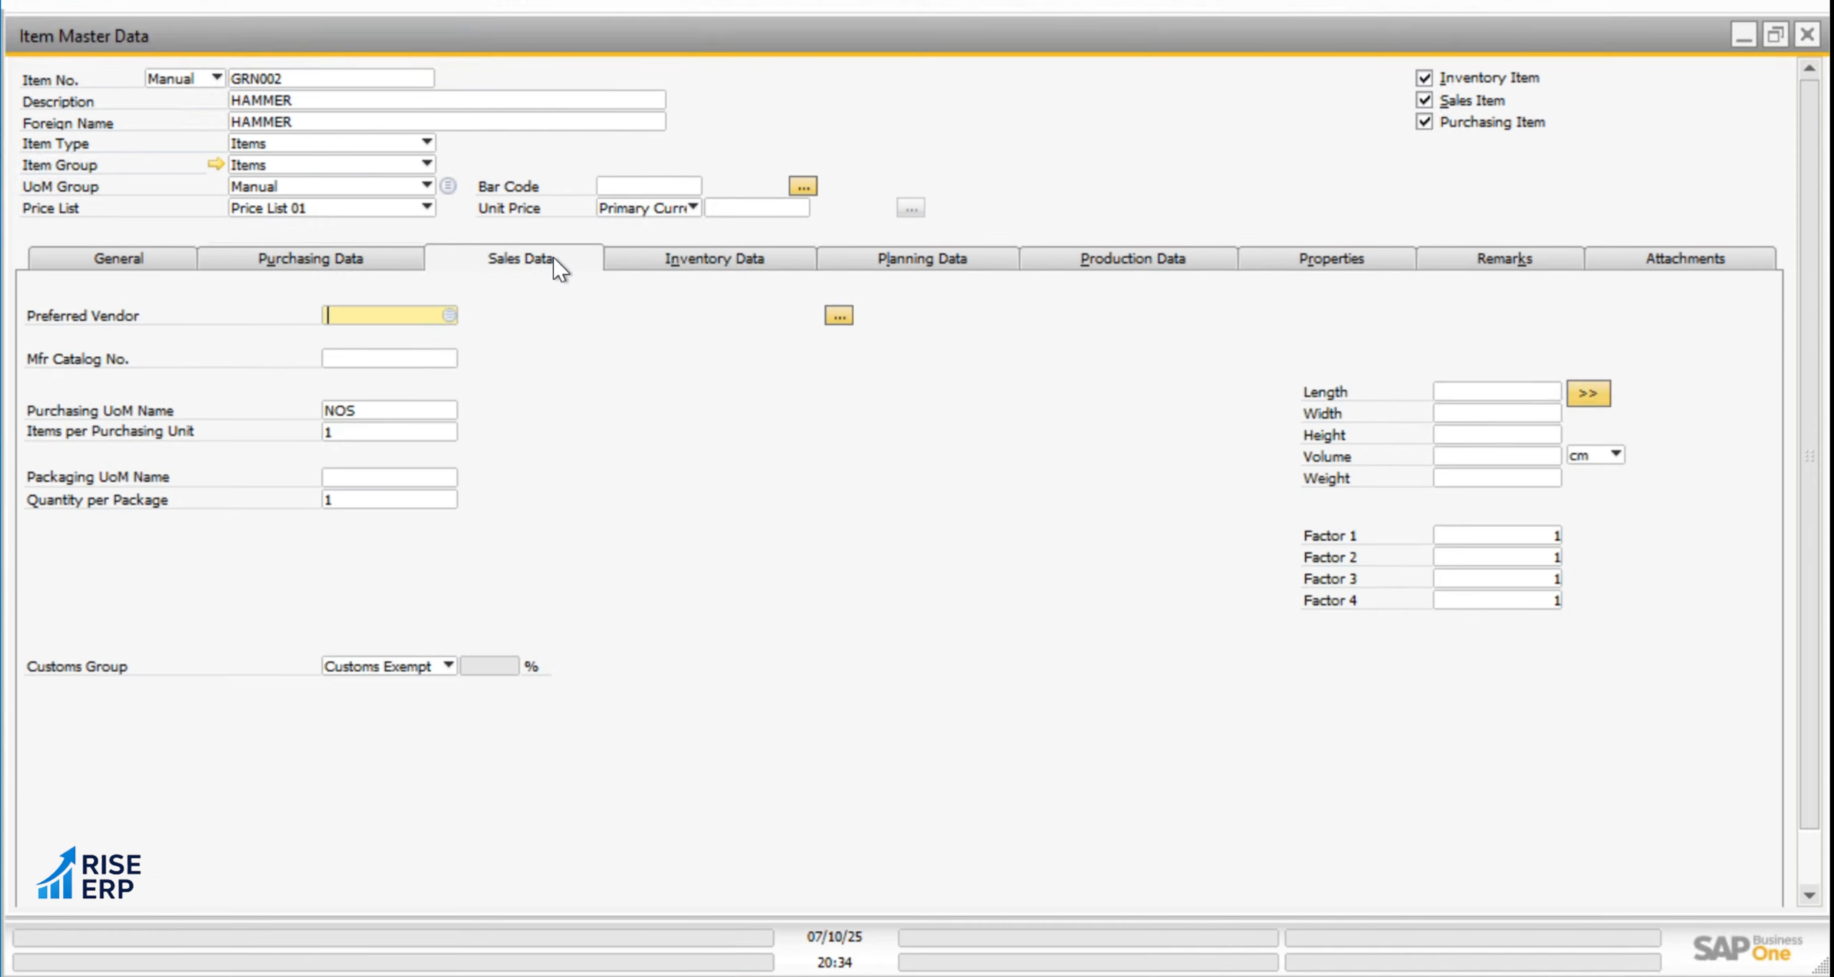
pyautogui.click(658, 268)
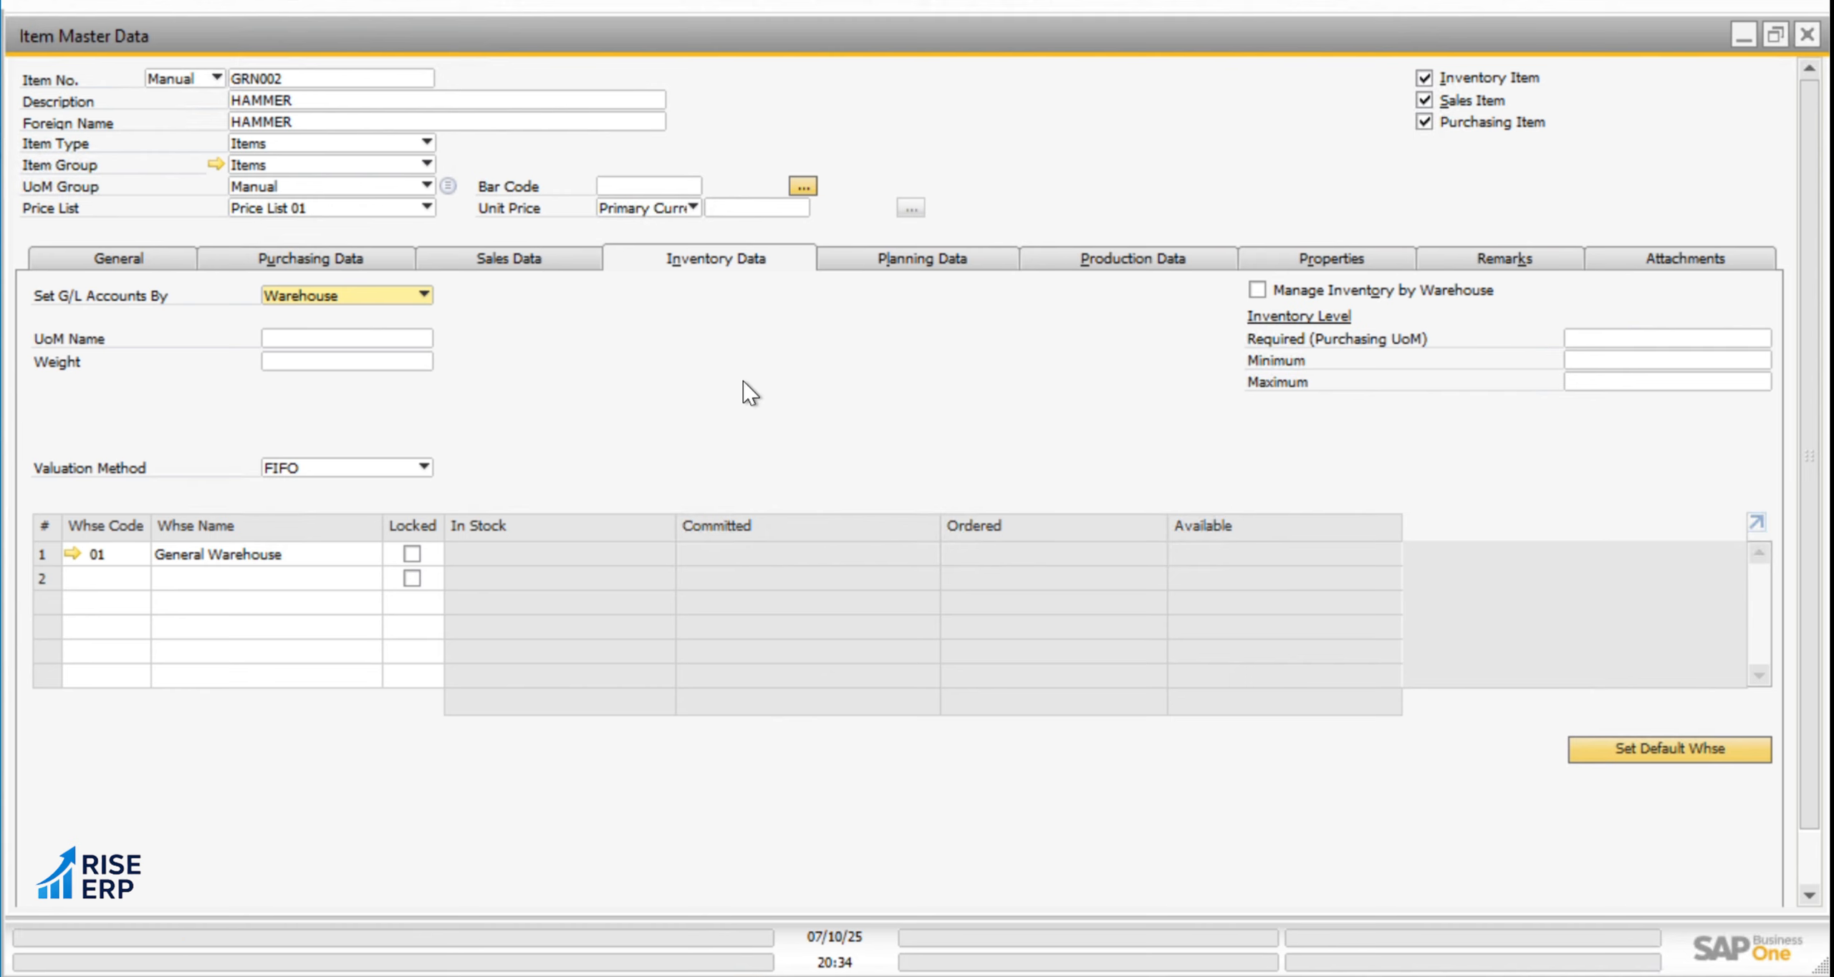
pyautogui.click(107, 268)
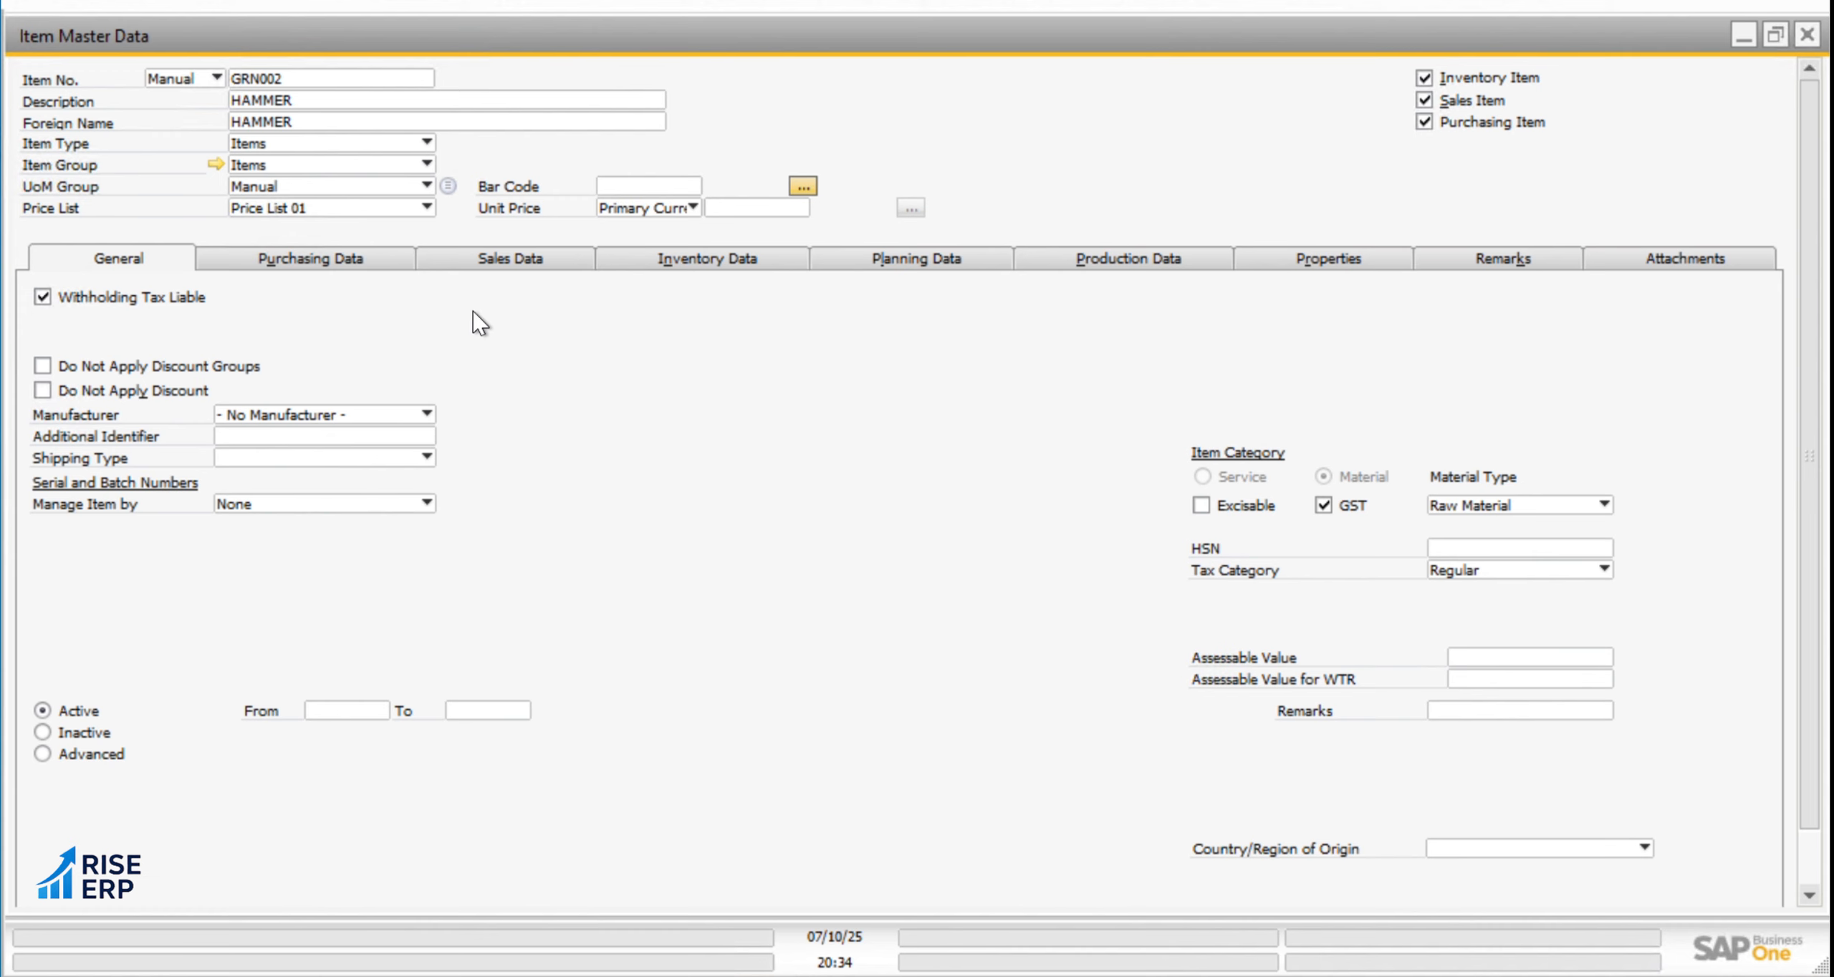
# Review the choices for setting the HAMMER item's G/L accounts in its inventory data and keep Warehouse
pyautogui.click(759, 256)
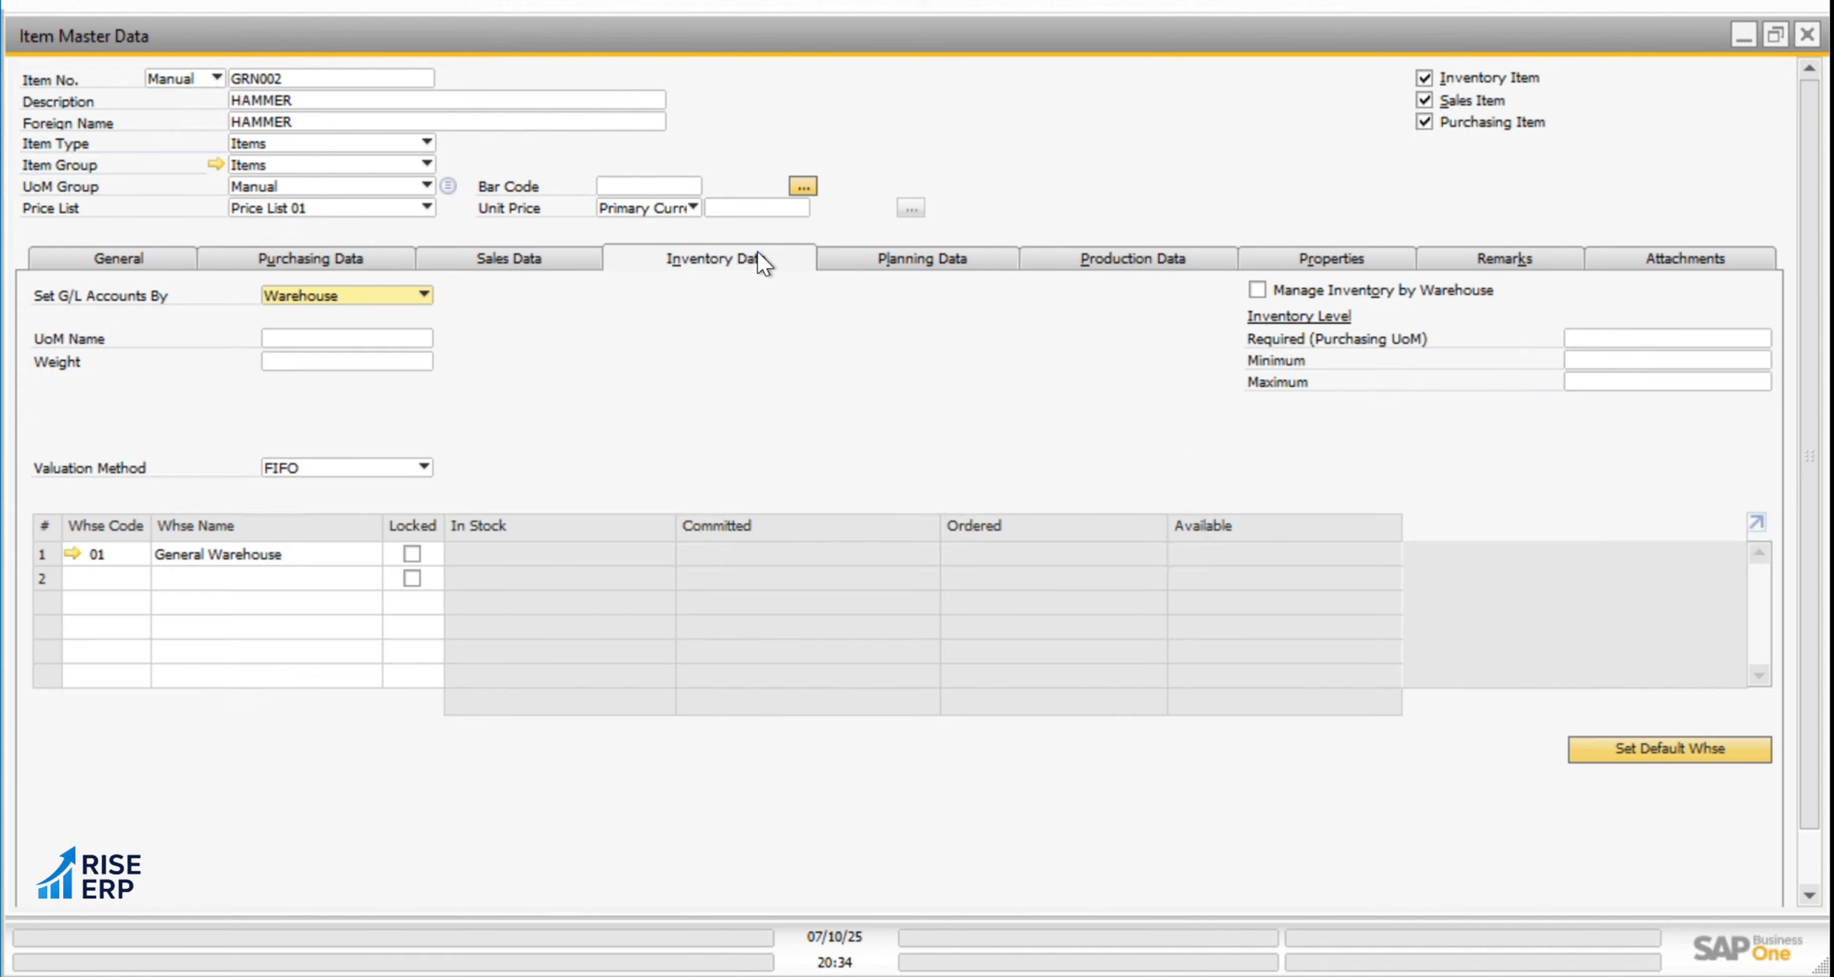
pyautogui.click(322, 296)
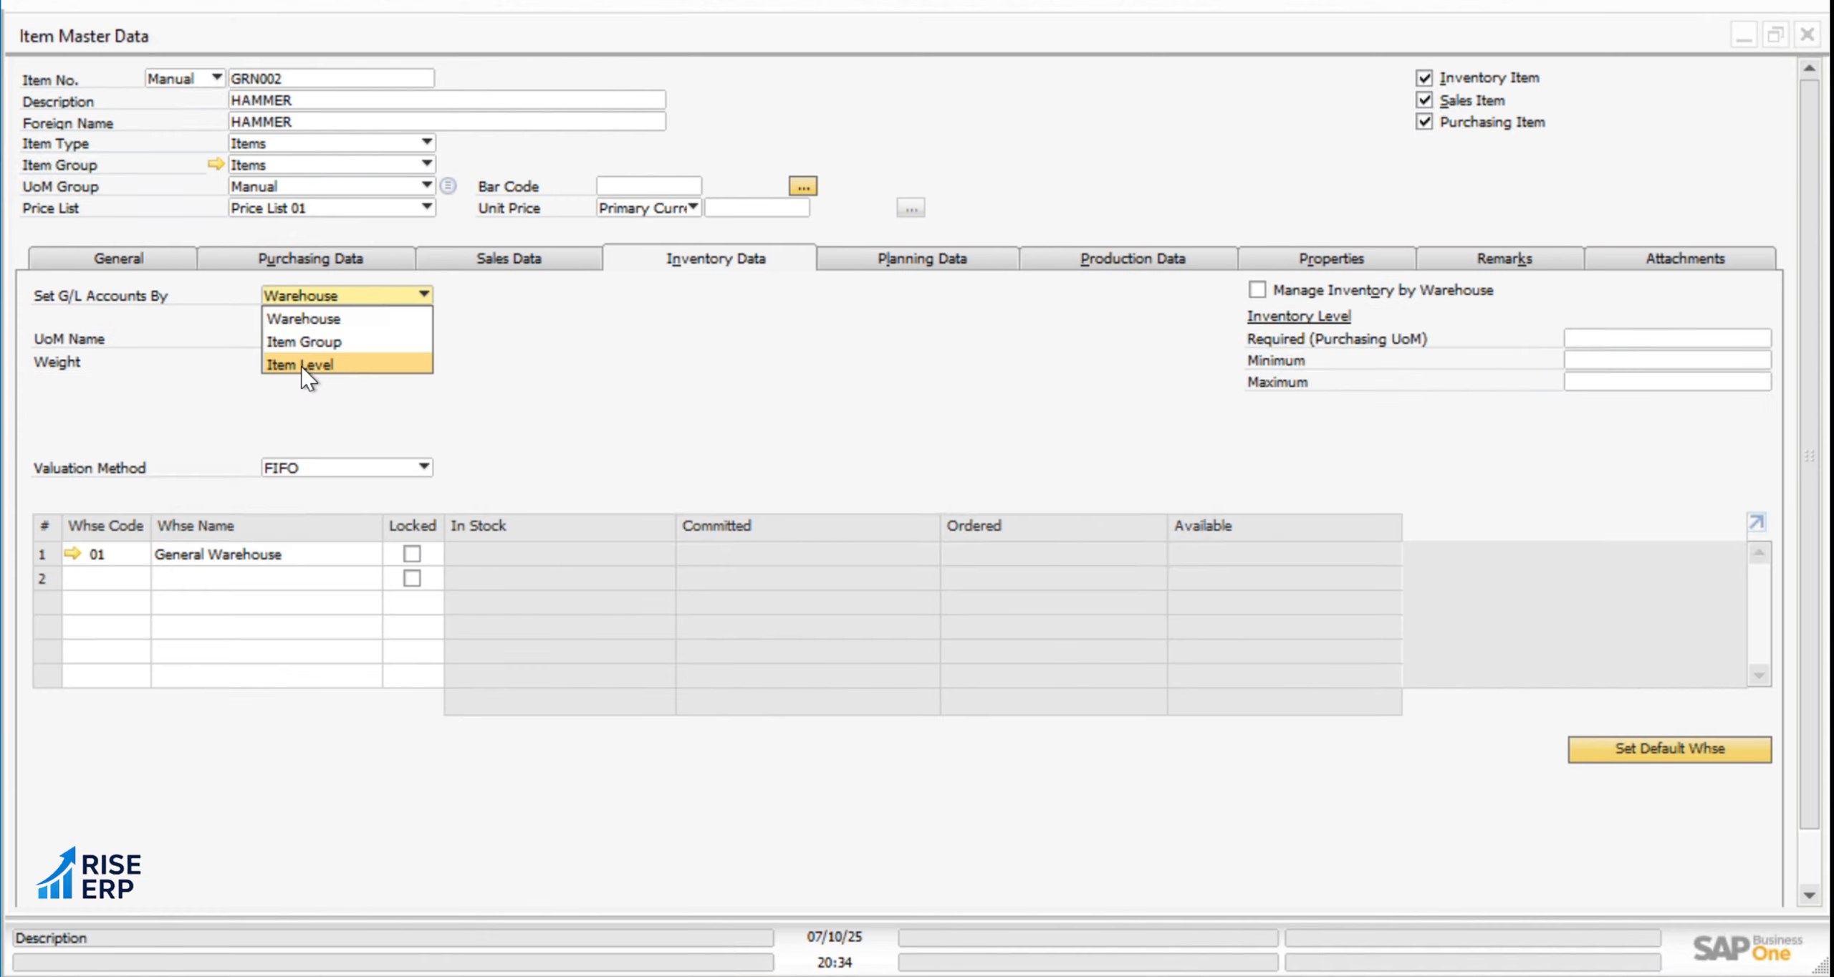
pyautogui.click(304, 318)
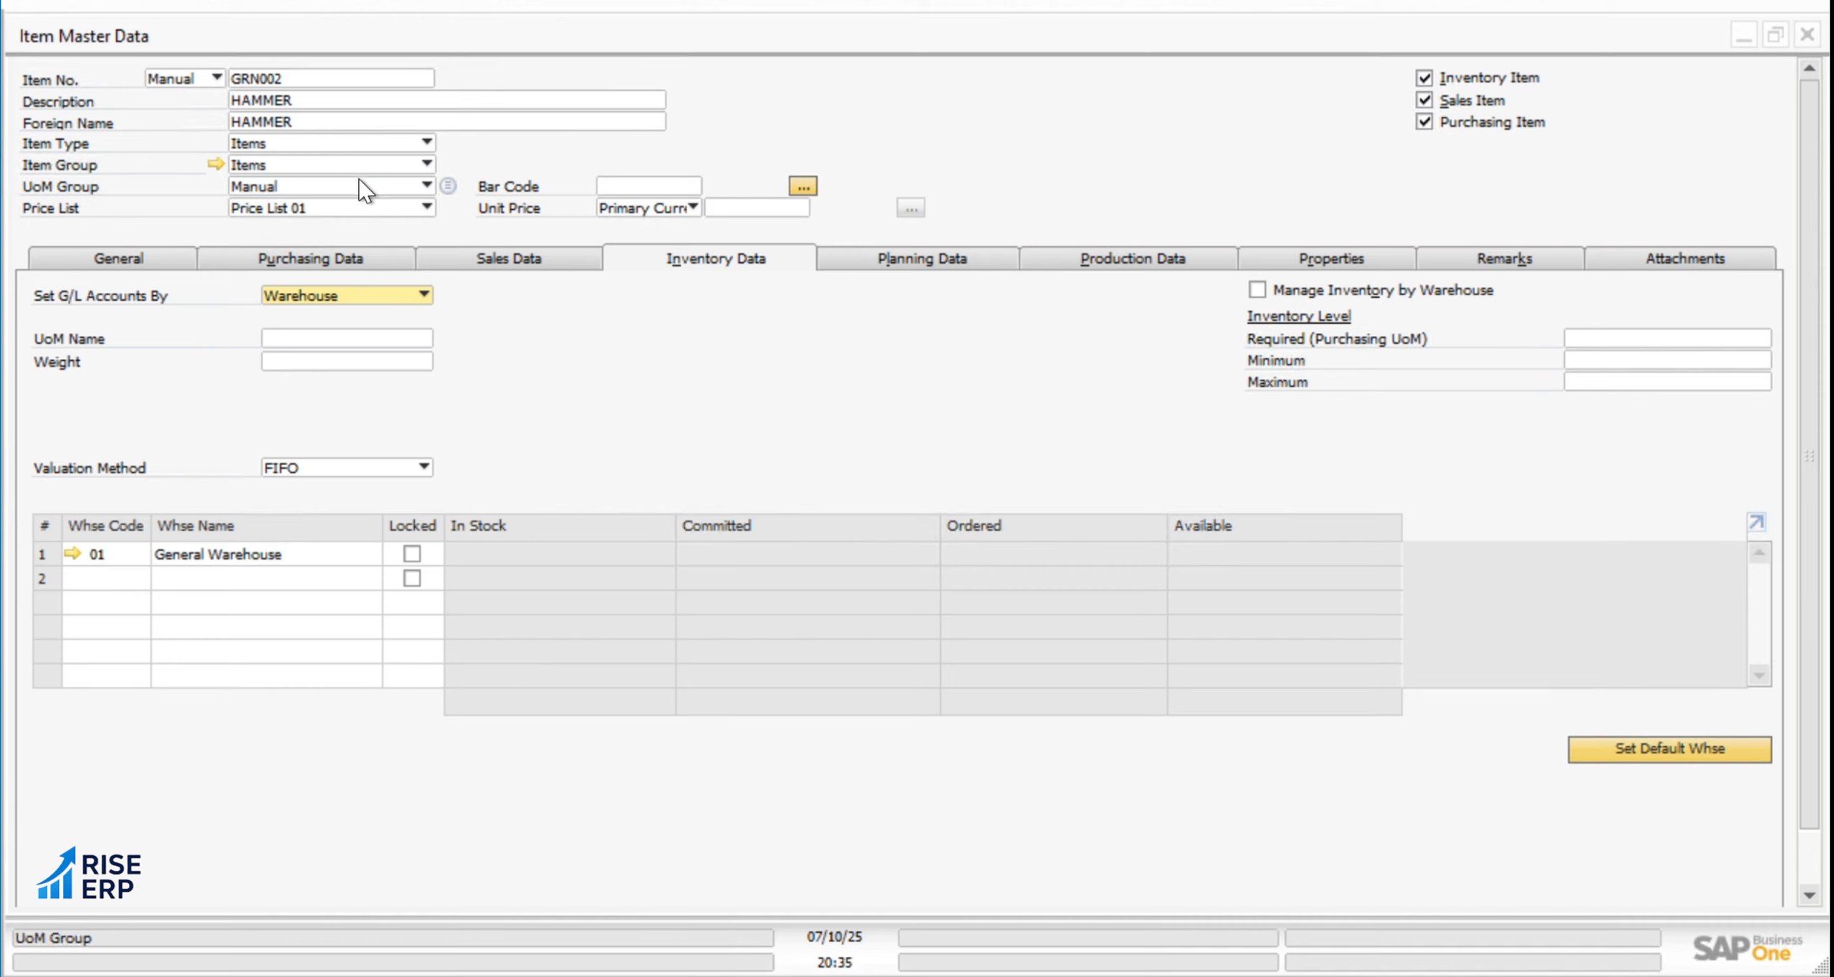
pyautogui.click(308, 302)
pyautogui.click(309, 302)
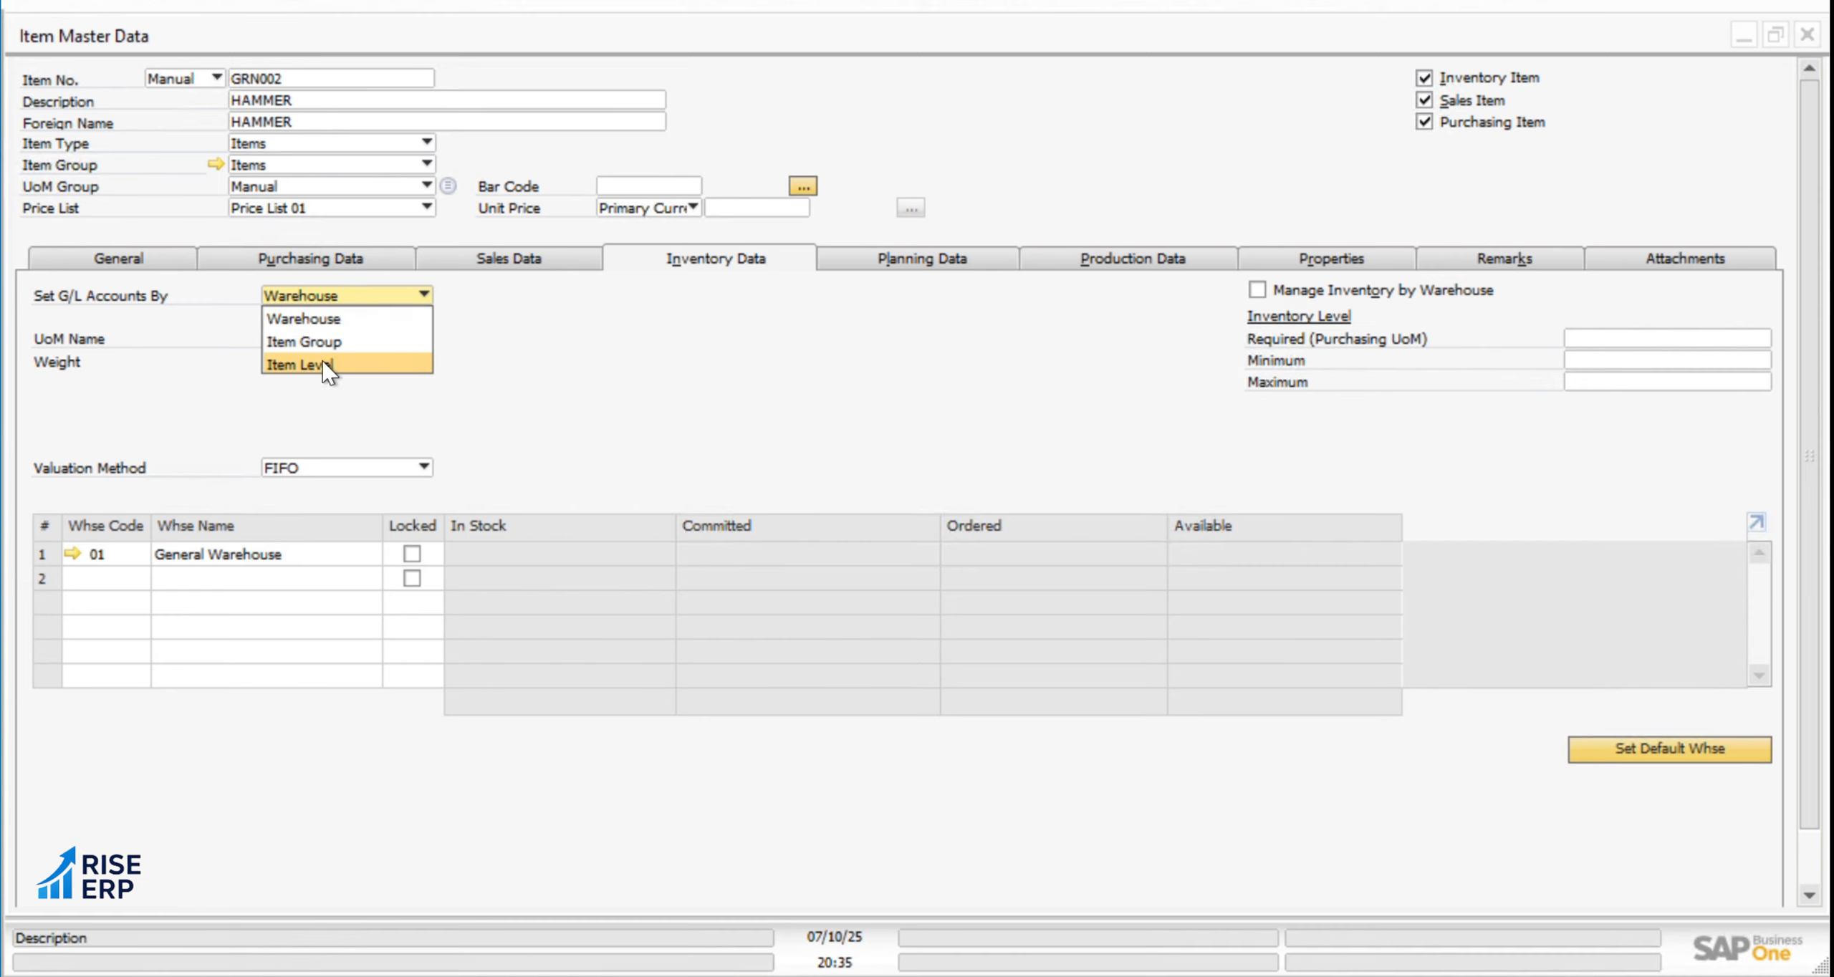
pyautogui.click(319, 322)
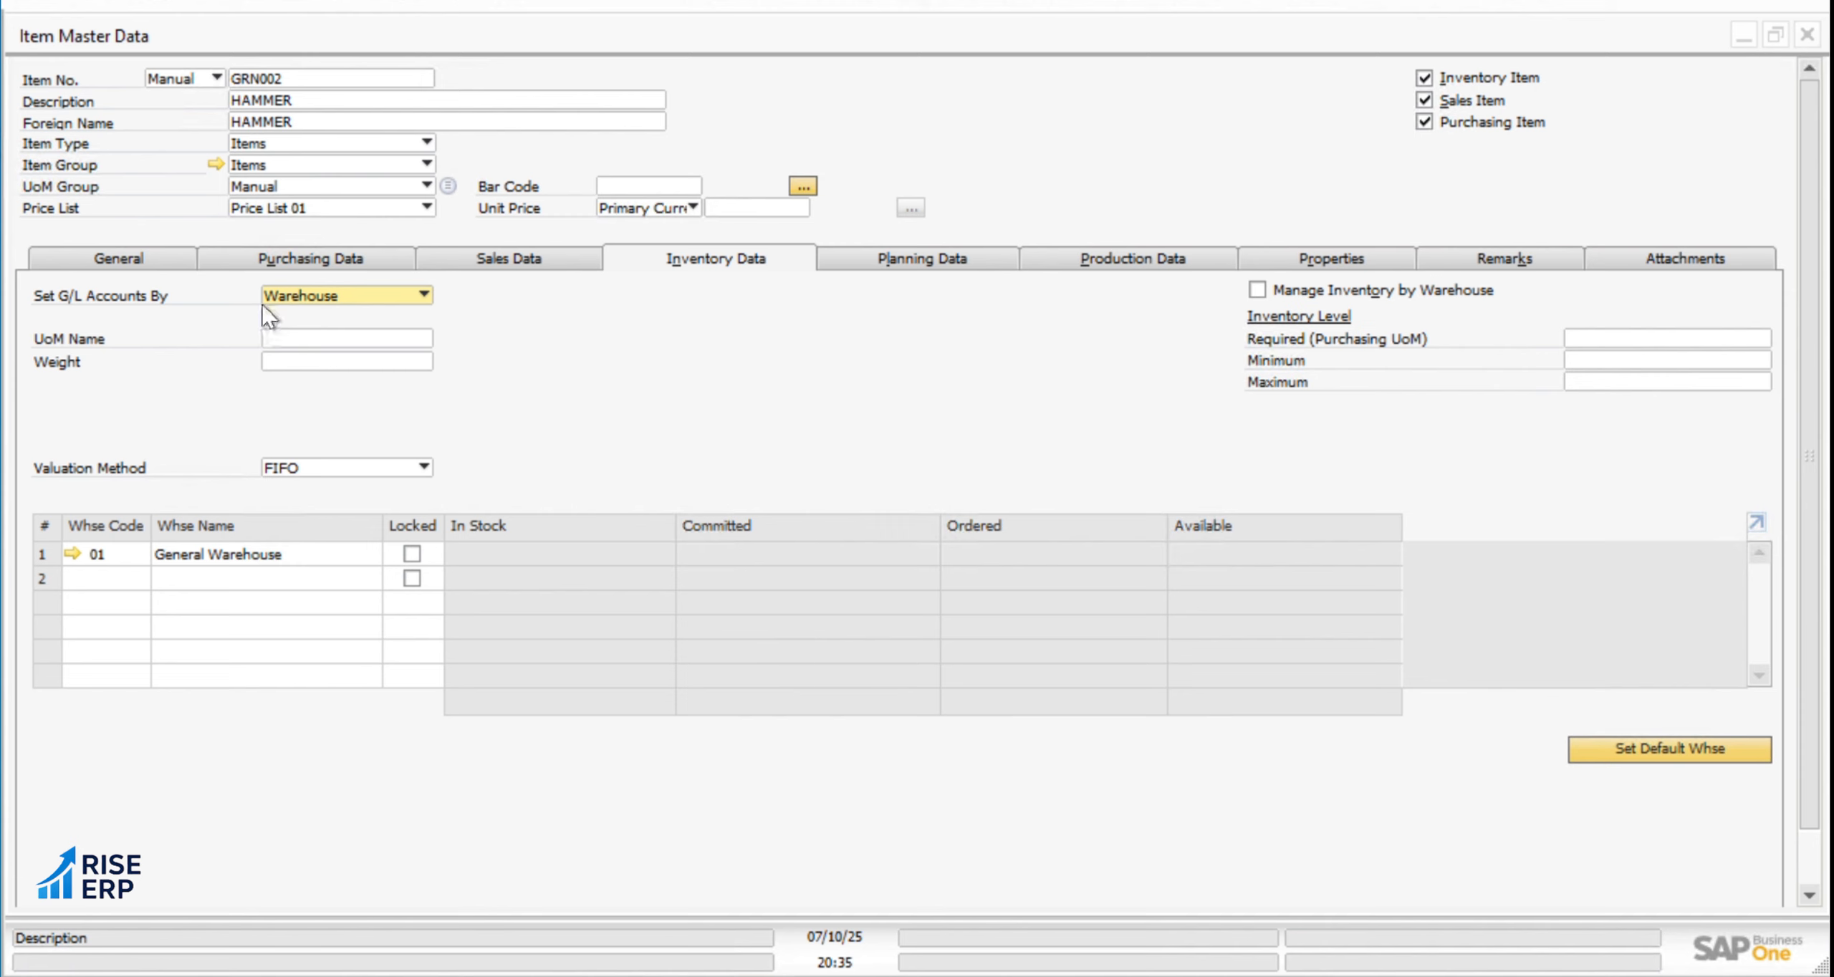
# Return to the general data of item GRN002 HAMMER and add the item as a new master record
pyautogui.click(143, 266)
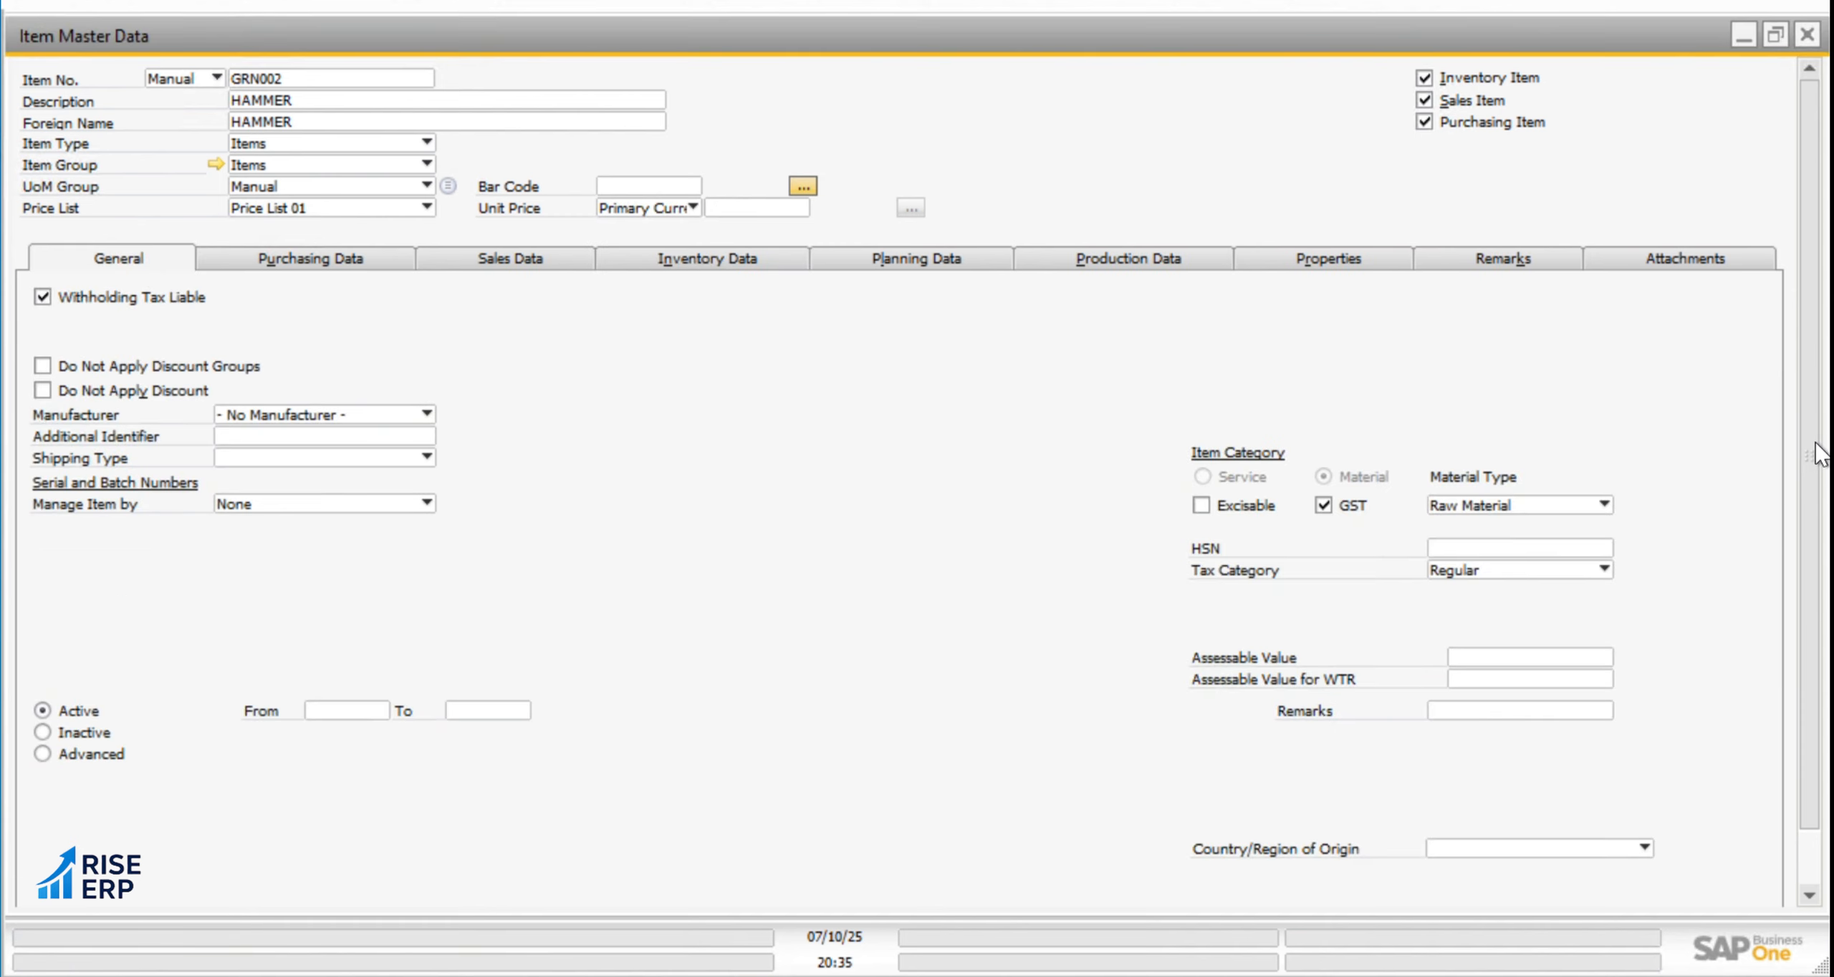
pyautogui.scroll(-2, 1820, 510)
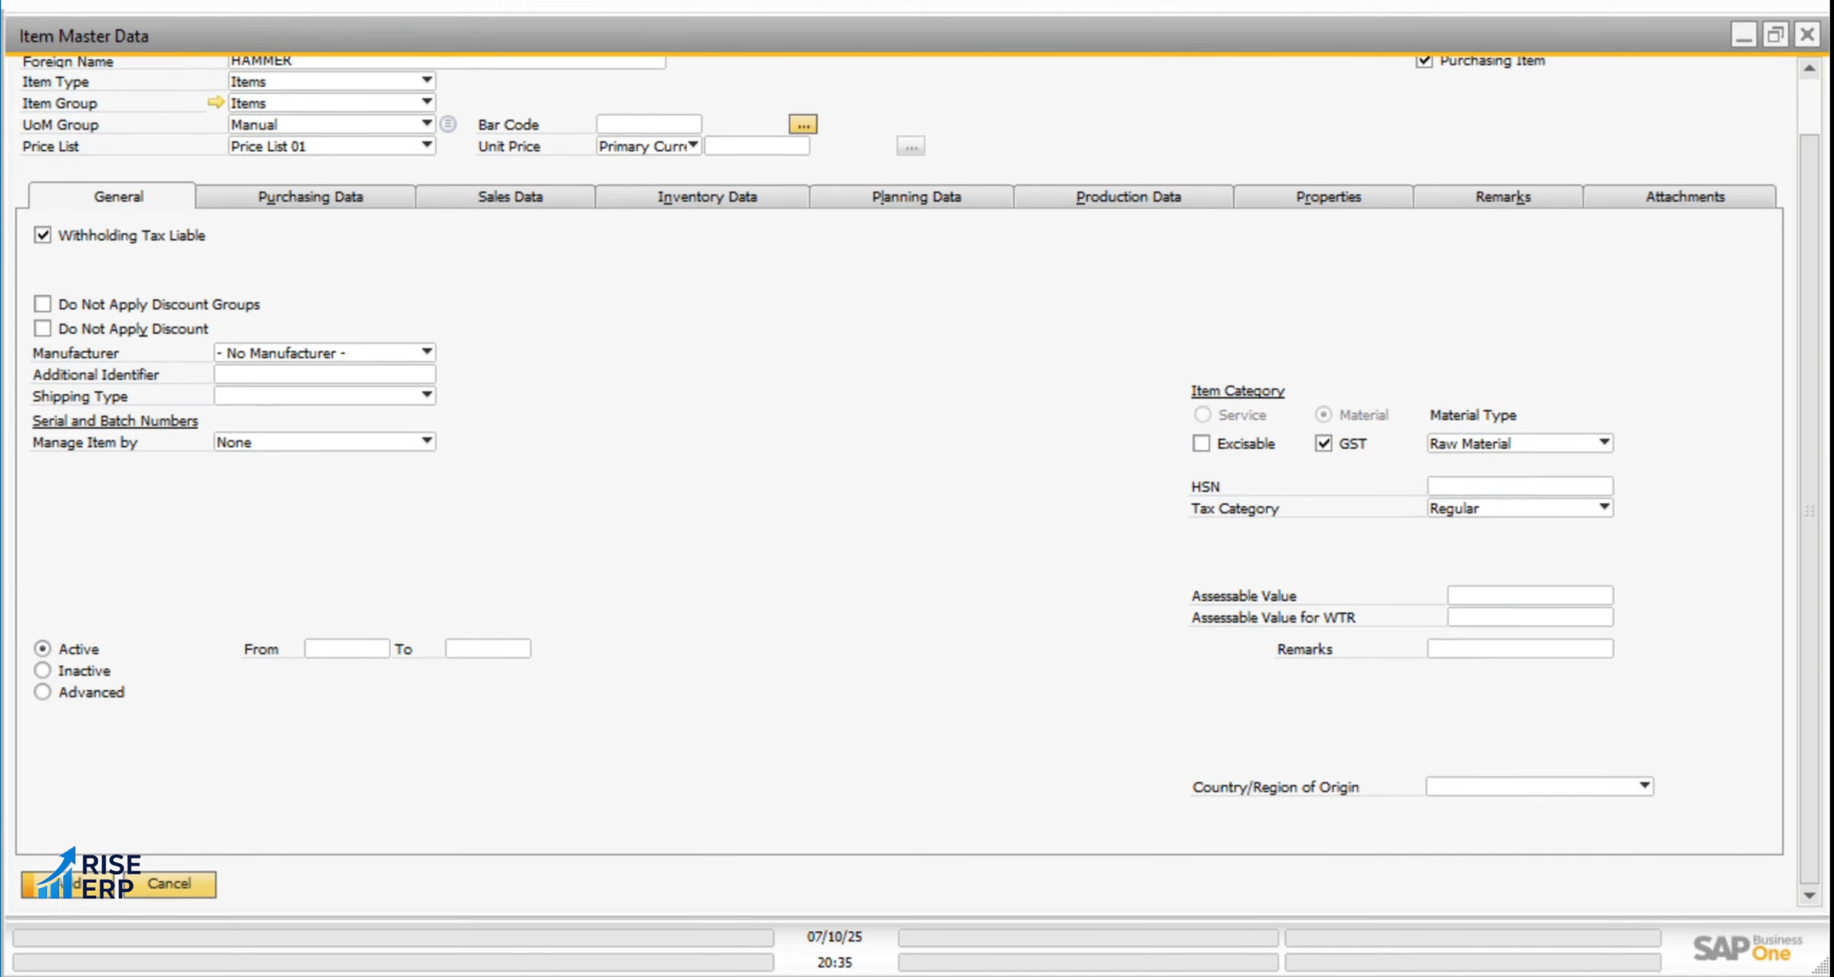
pyautogui.scroll(2, 1813, 121)
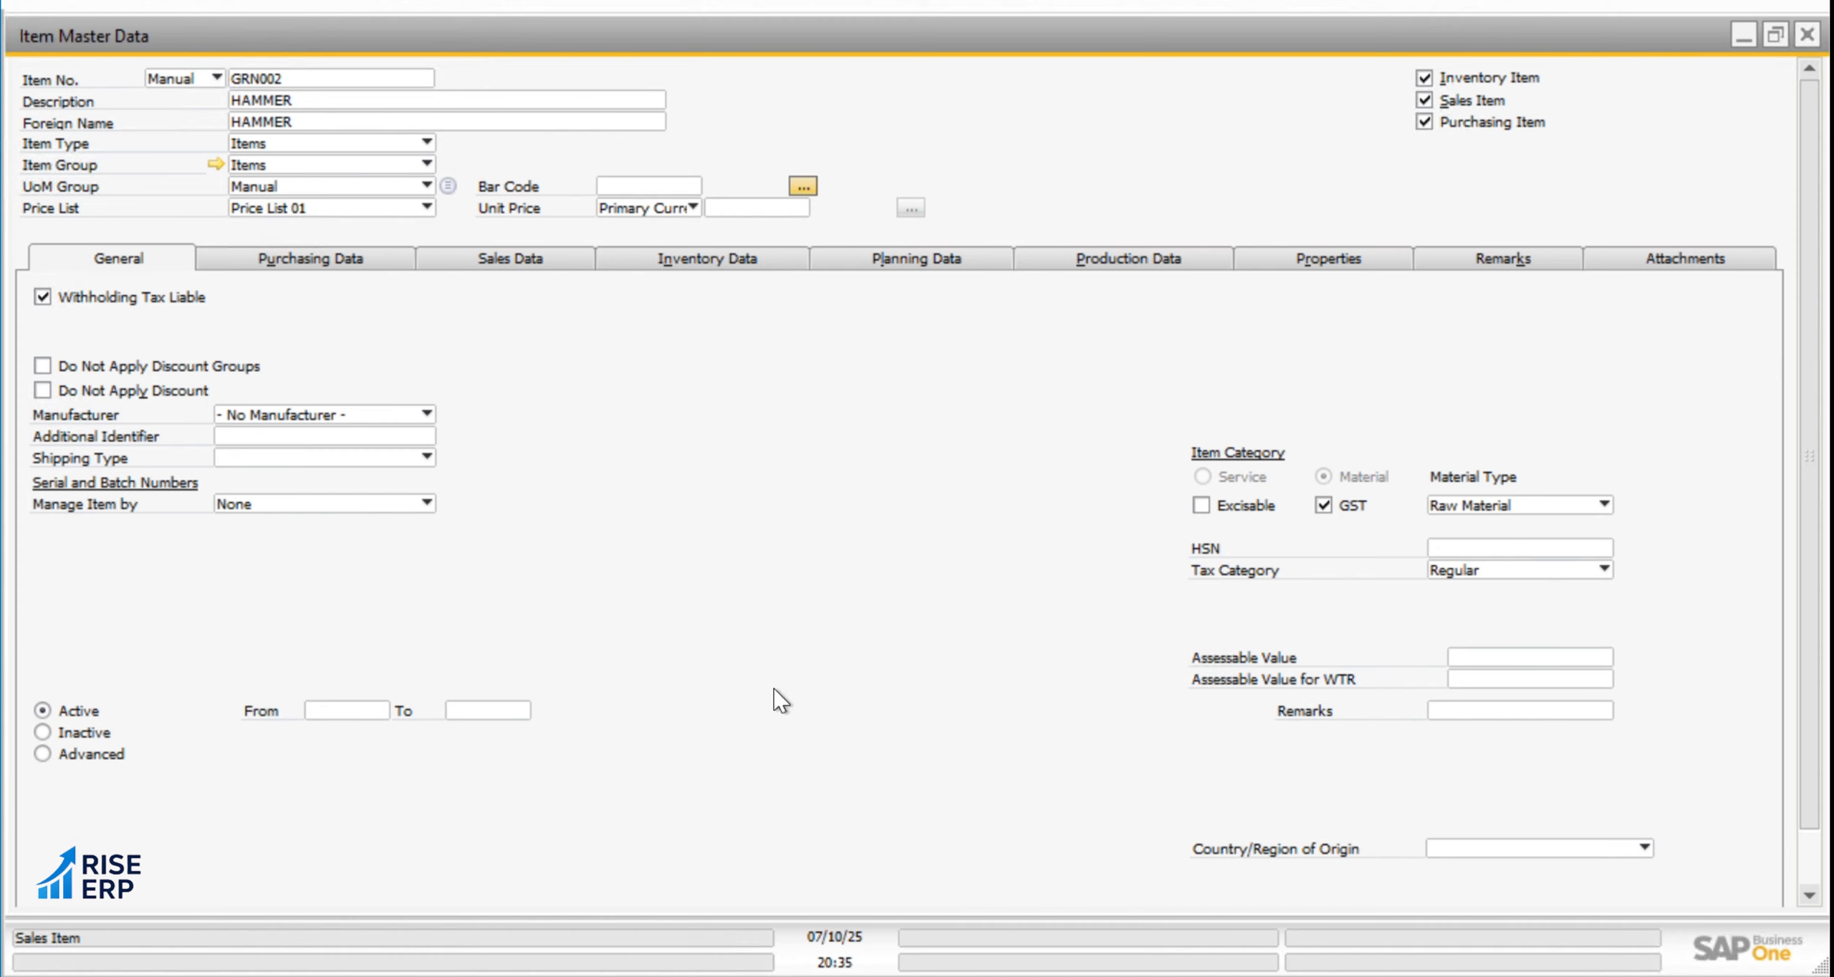
pyautogui.scroll(-2, 1738, 874)
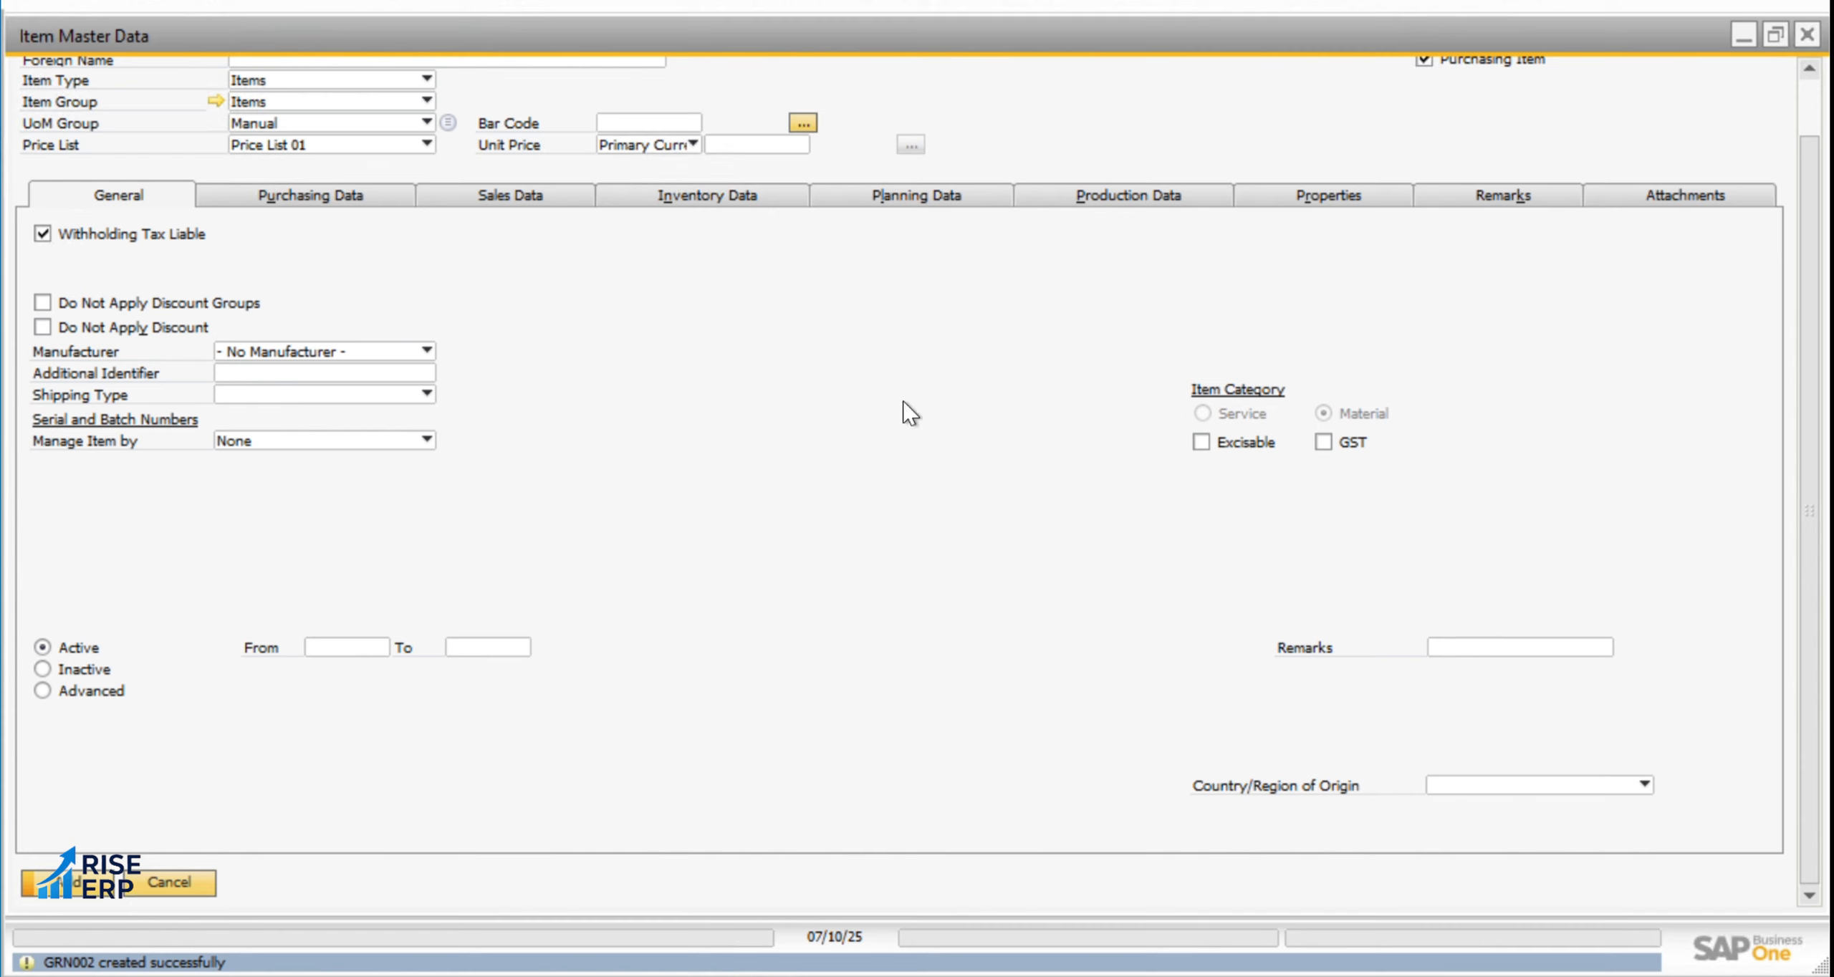
# Browse the saved item records, viewing GRN01 Spares & Tools and the general data of GRN002 HAMMER
pyautogui.moveTo(1819, 92); pyautogui.dragTo(1819, 47)
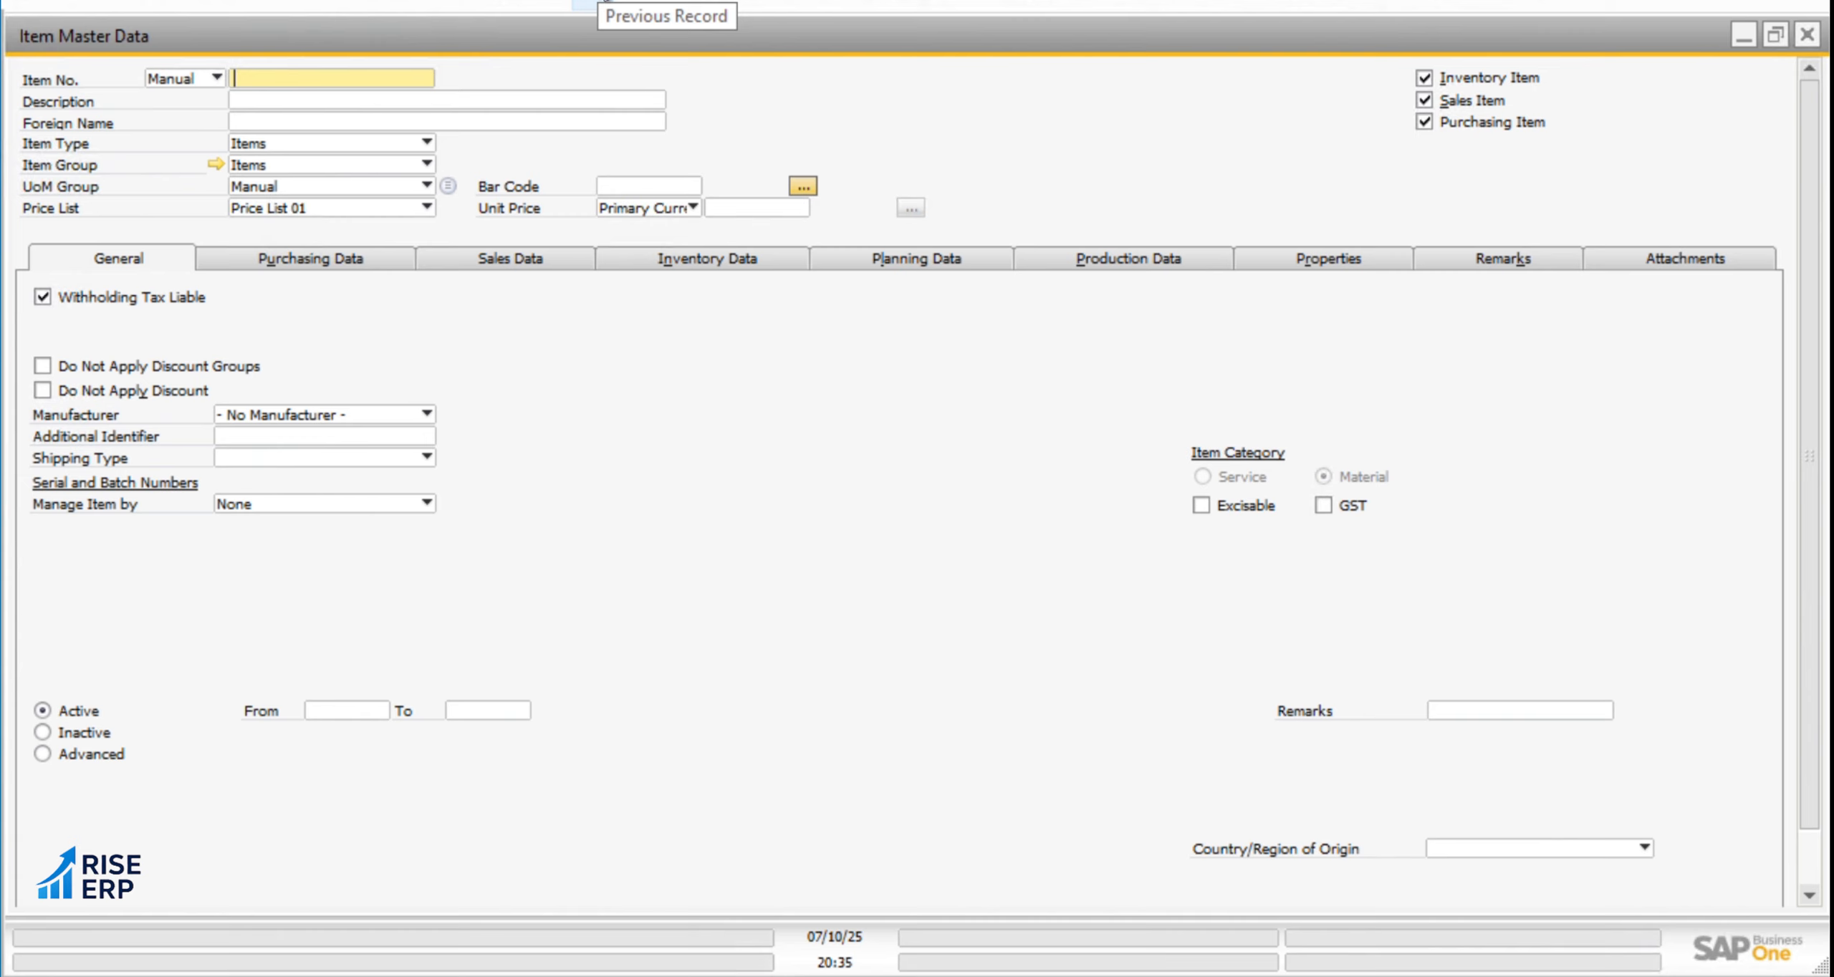
pyautogui.click(593, 4)
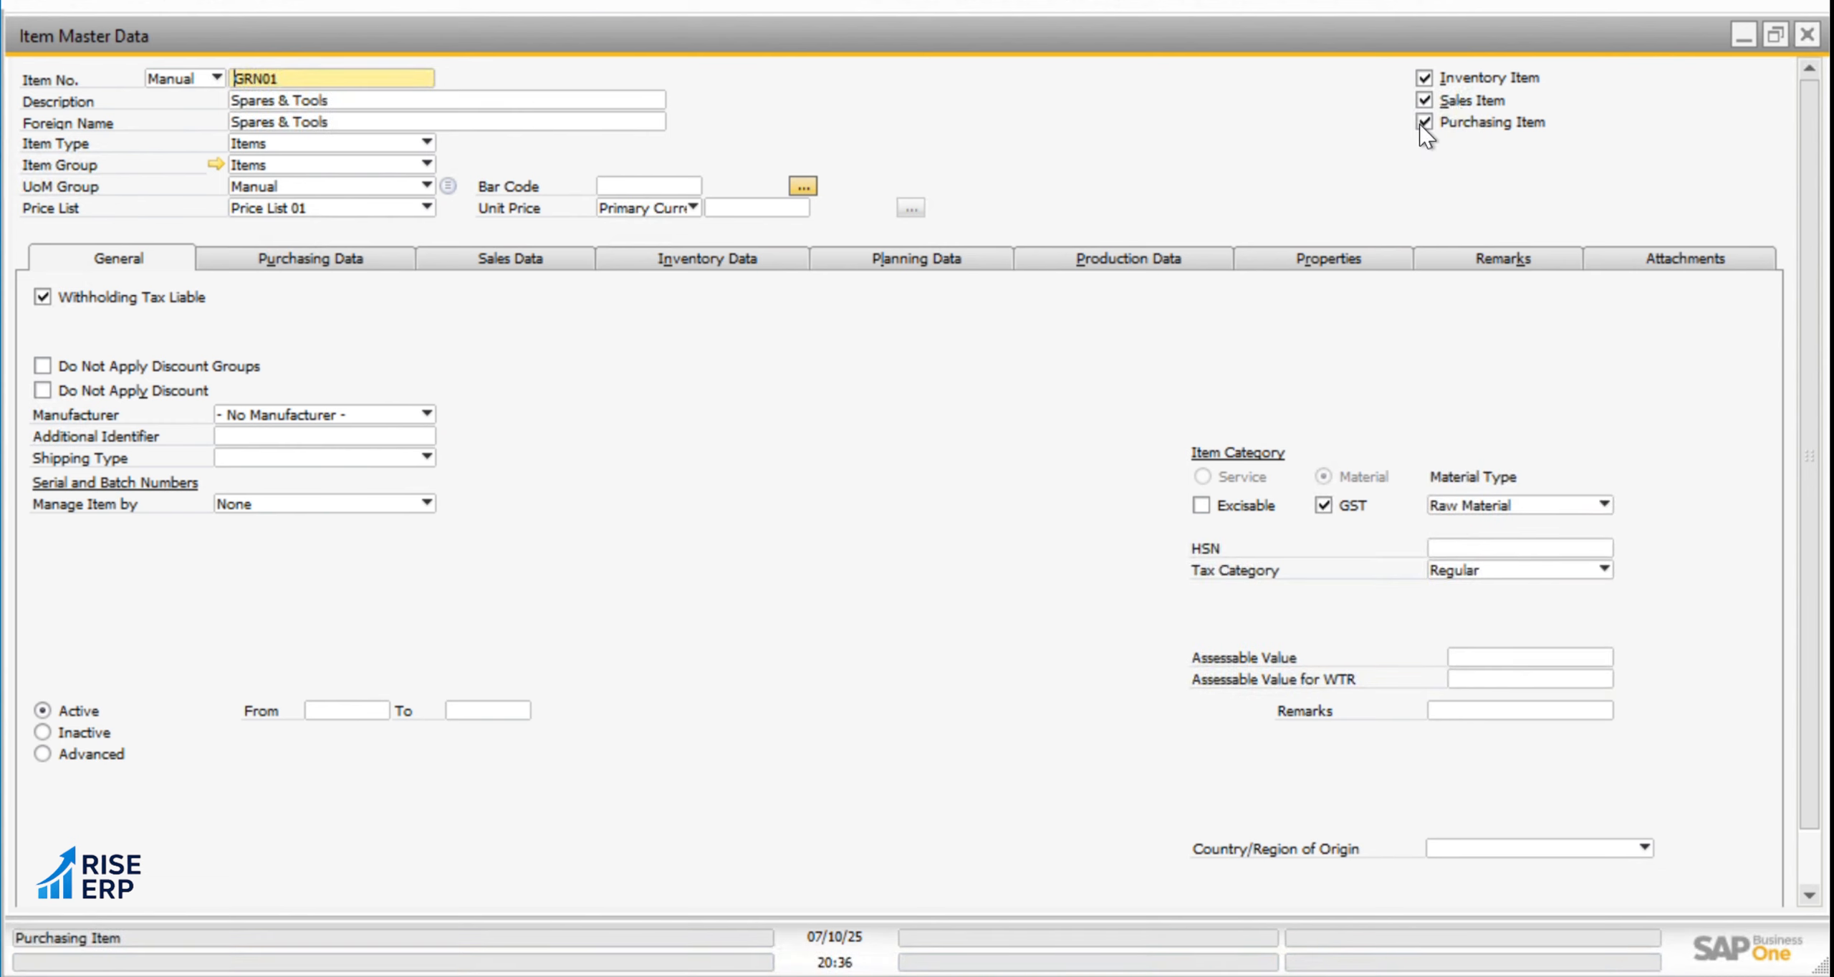
pyautogui.click(633, 5)
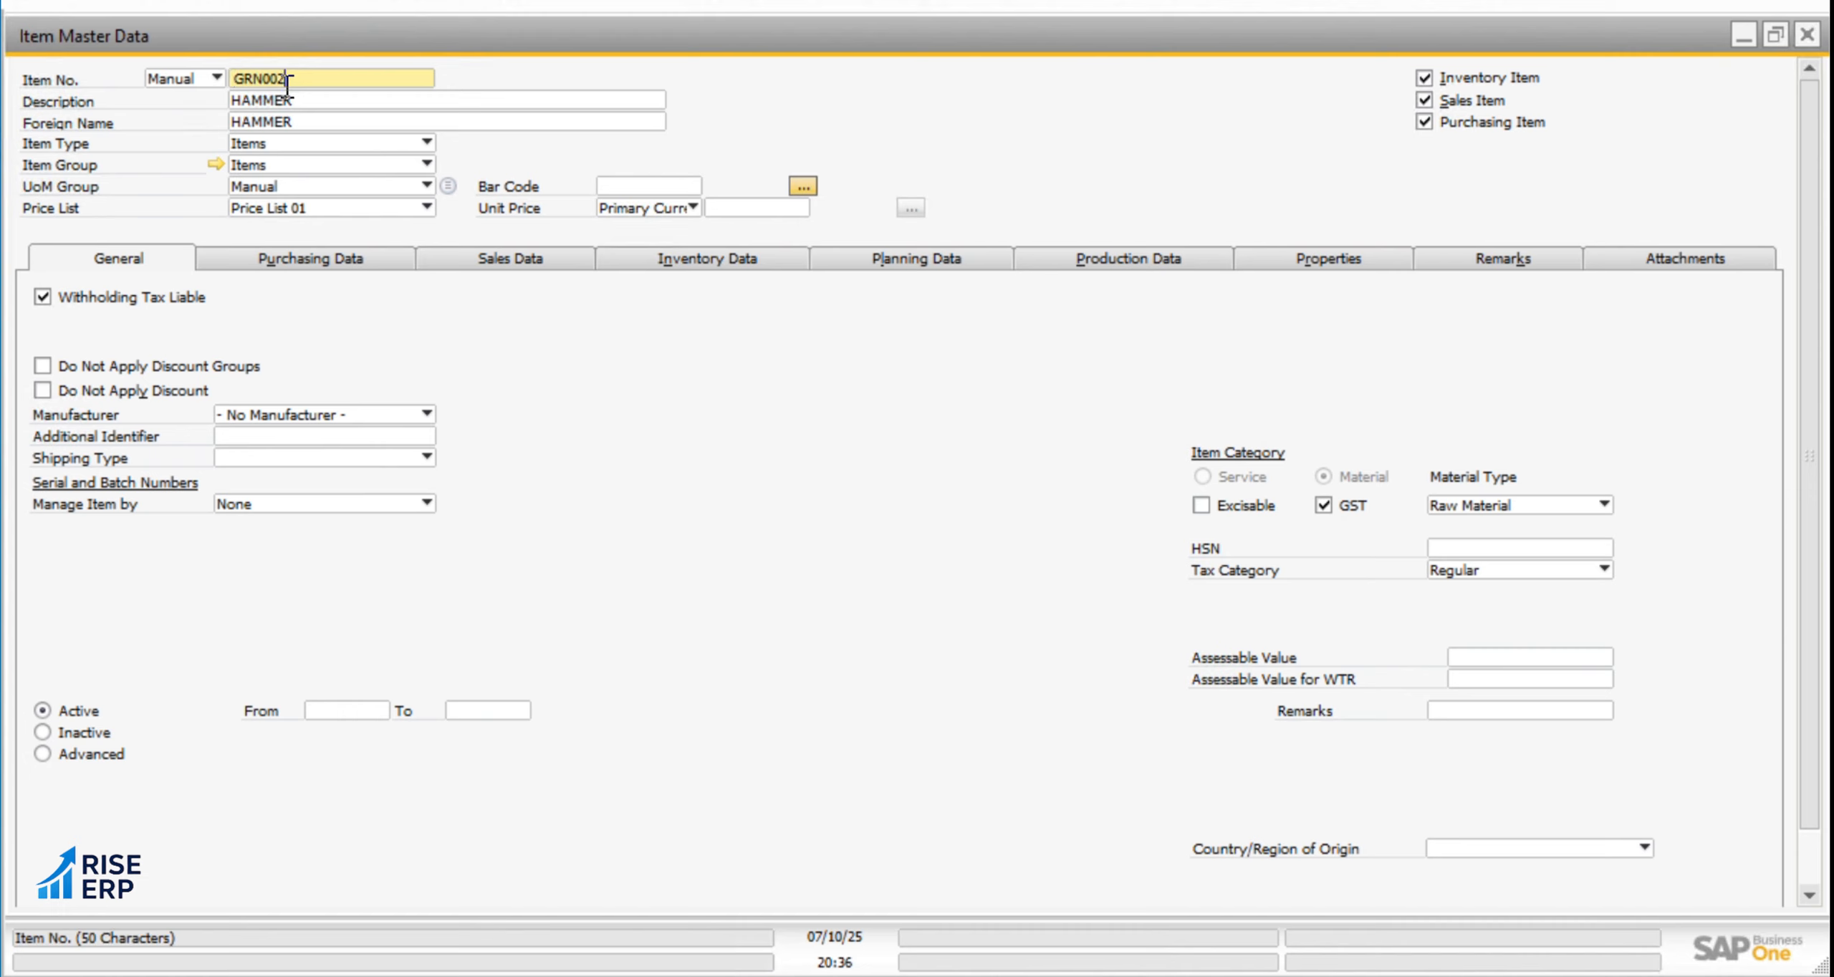
pyautogui.moveTo(287, 81); pyautogui.dragTo(232, 80)
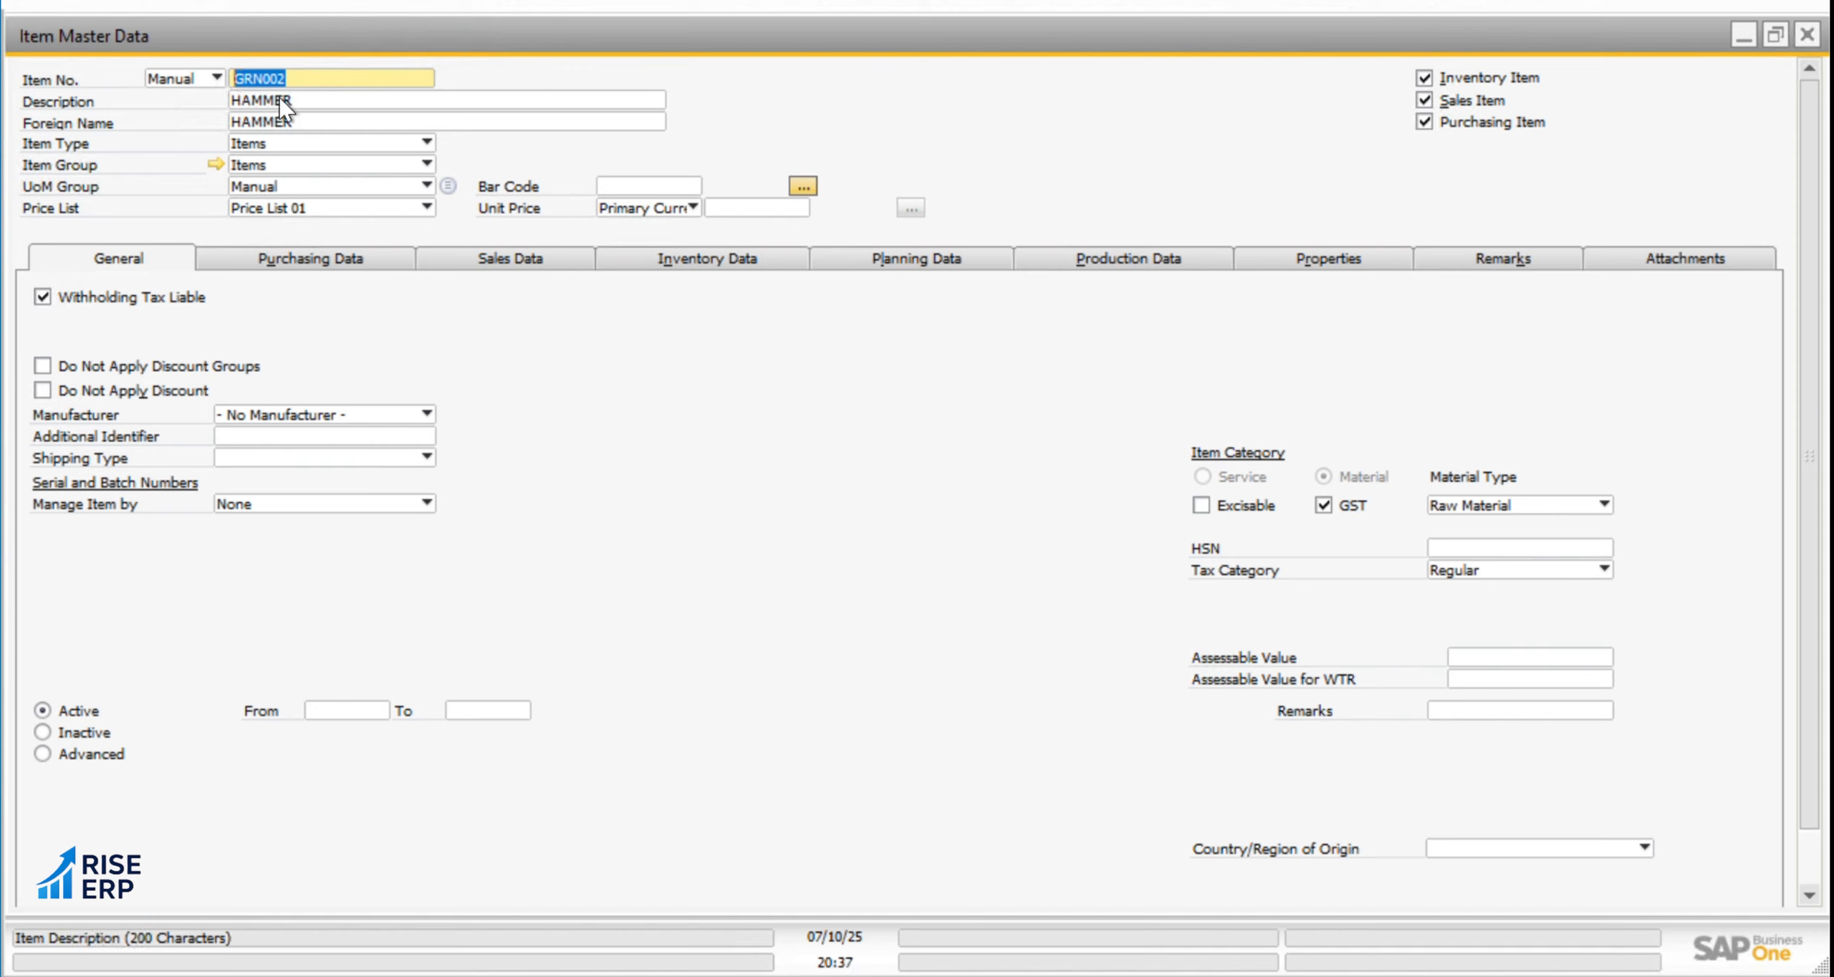
pyautogui.click(321, 78)
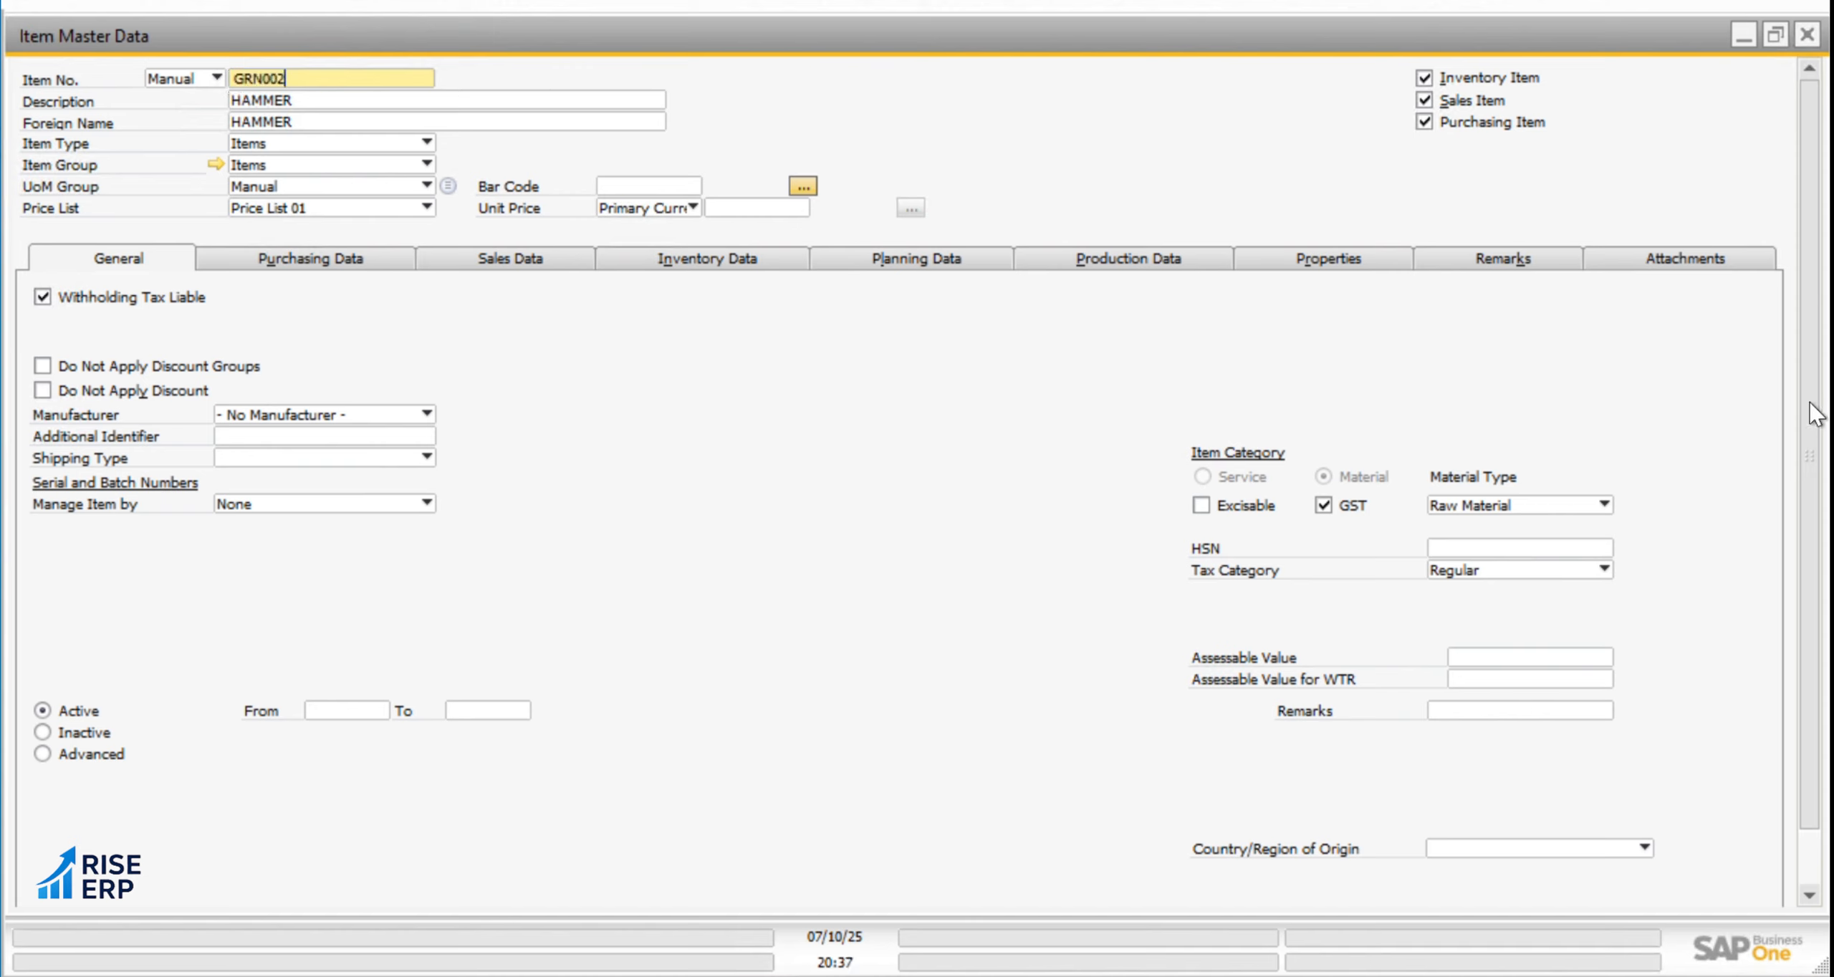
pyautogui.scroll(-2, 1820, 336)
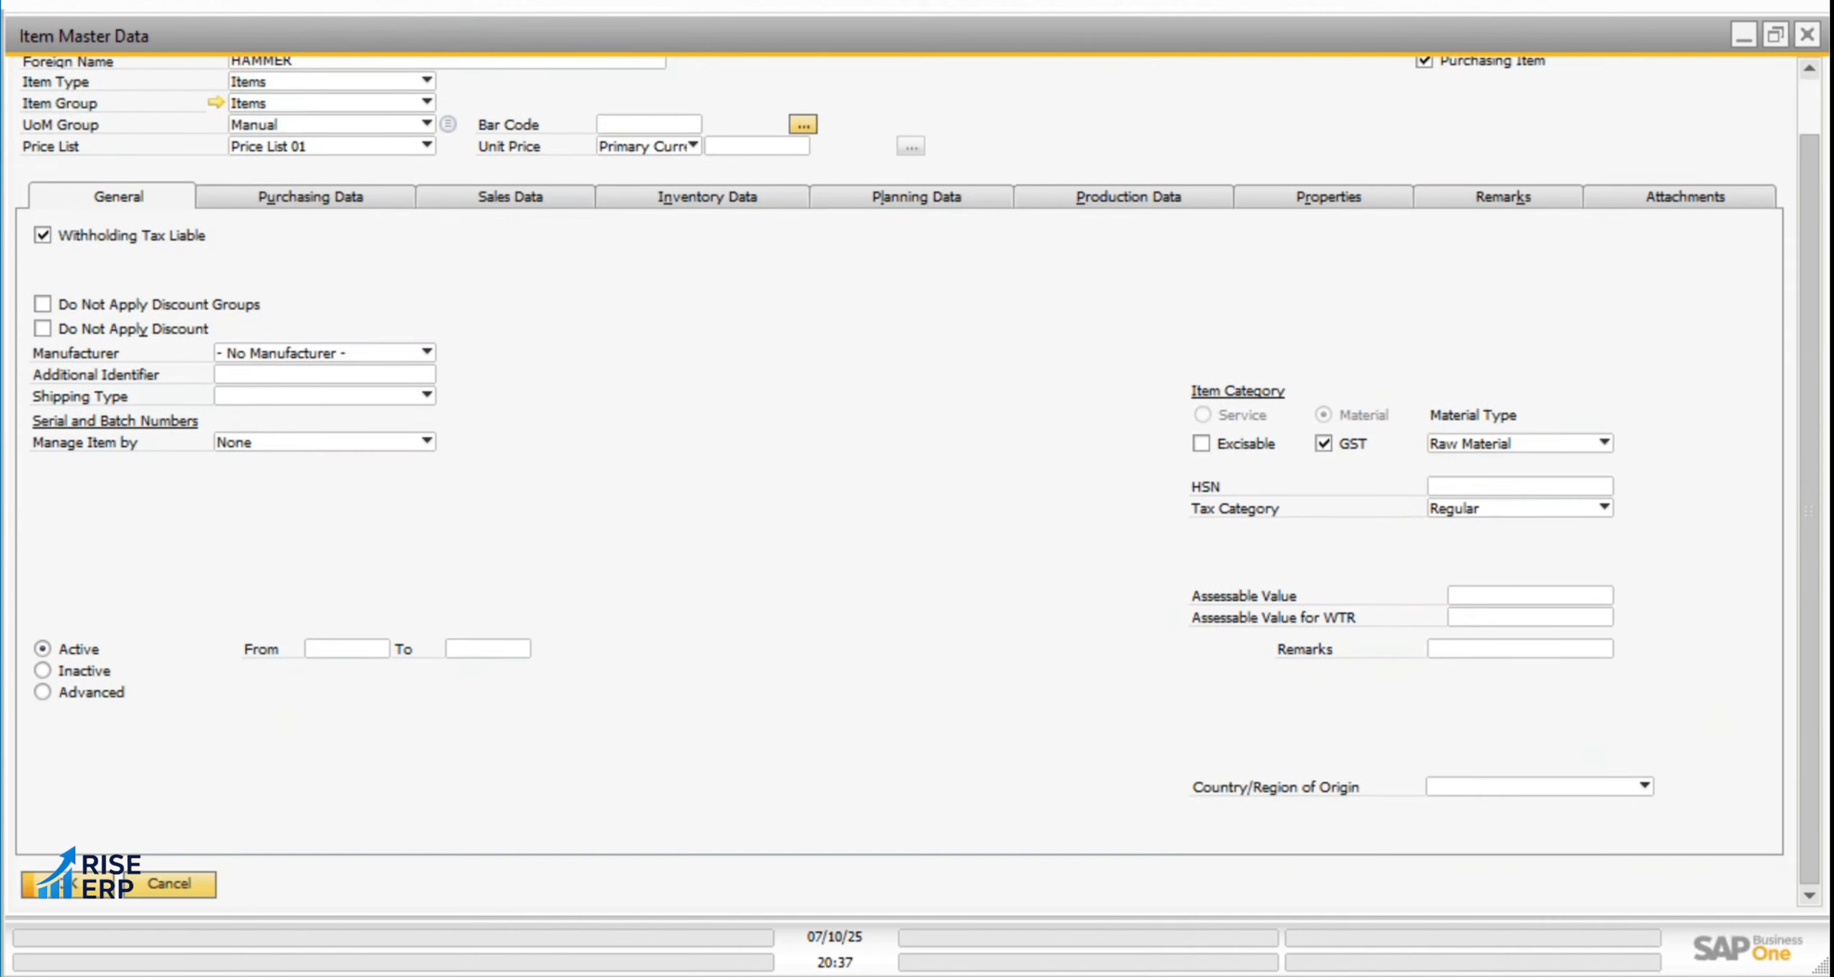
pyautogui.scroll(2, 1808, 230)
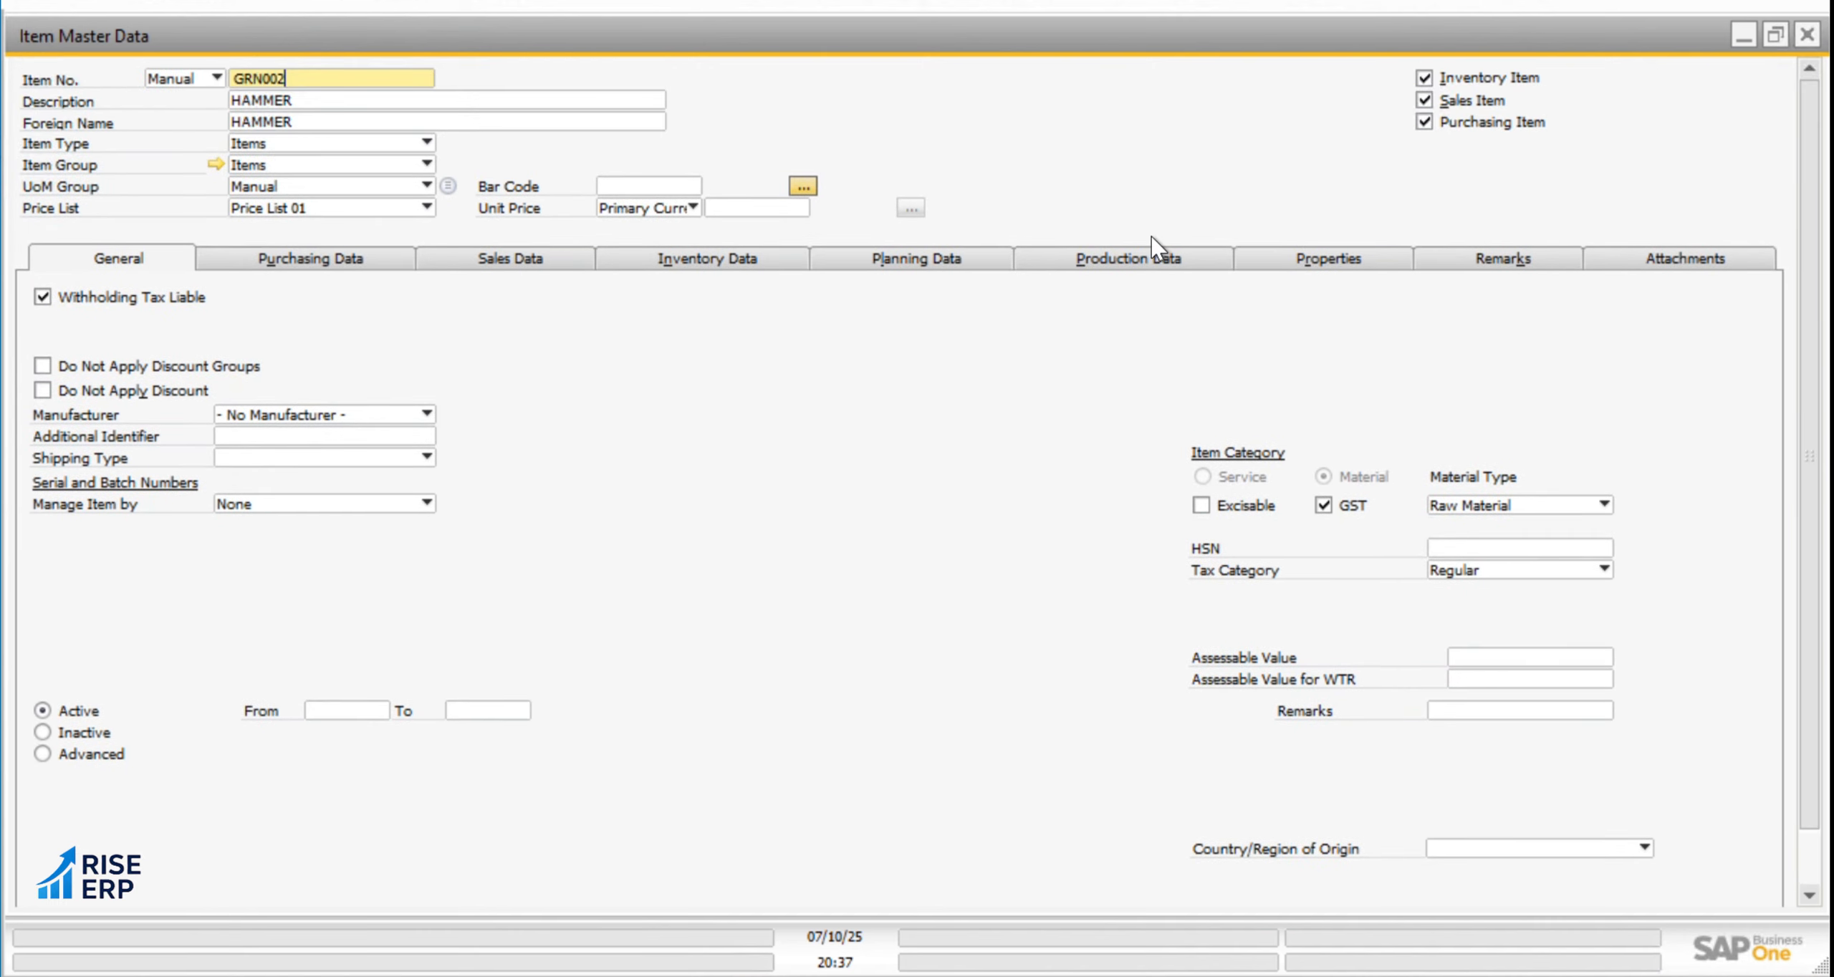